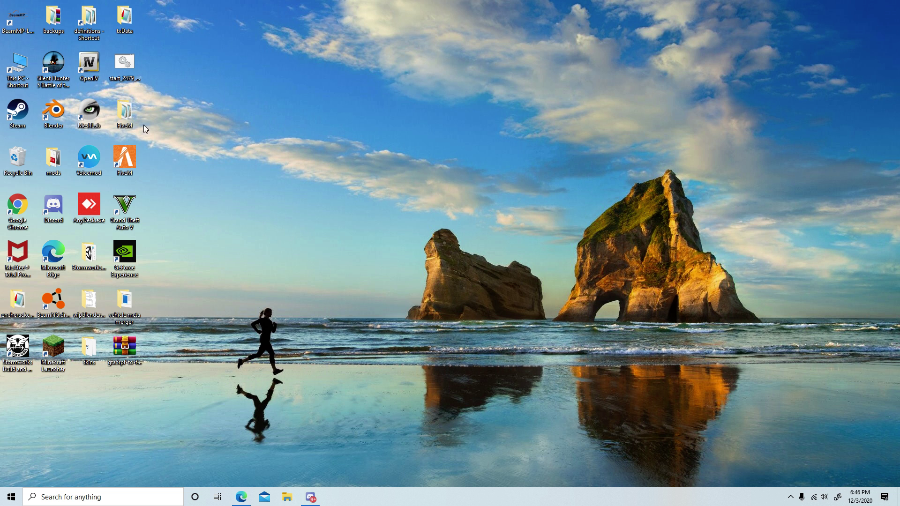
Move the duplicate "(1)" archives of the 2020 4Runner, Bolide and Audi r8 2020 from Downloads to the Recycle Bin
key(super+e)
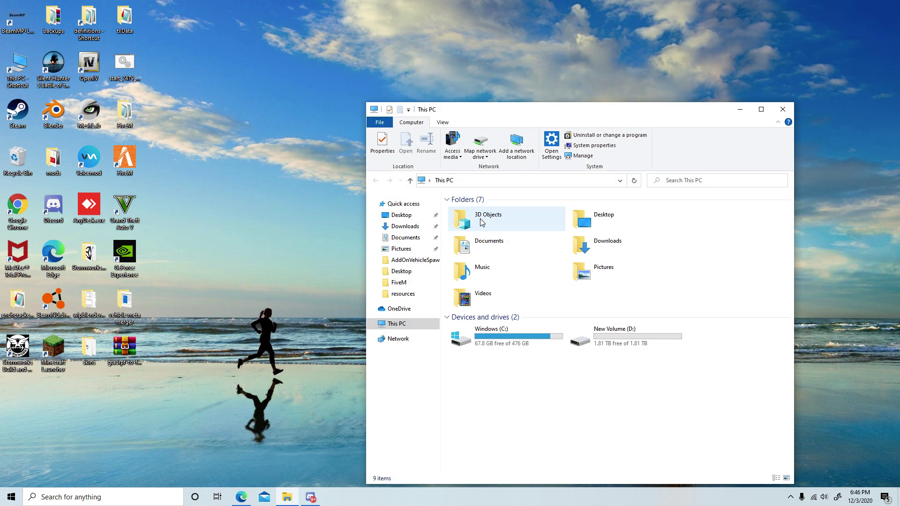
click(405, 226)
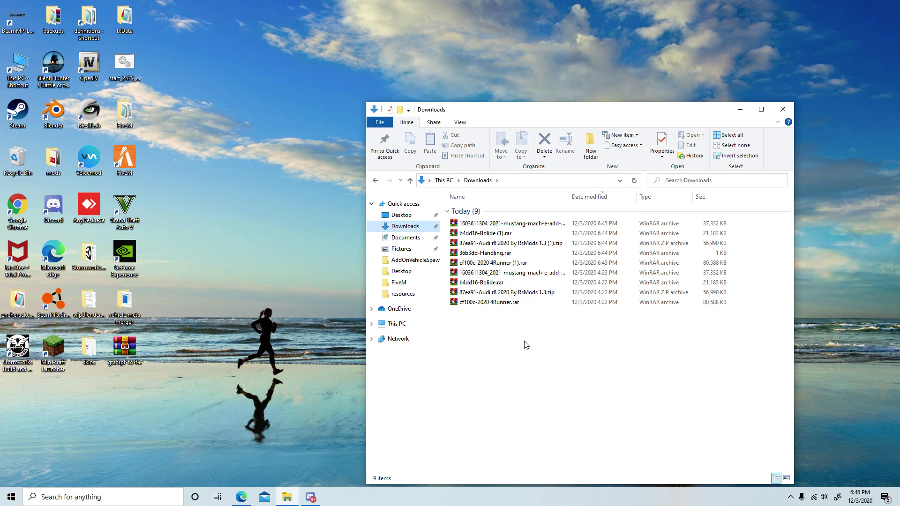
drag(542, 263, 80, 172)
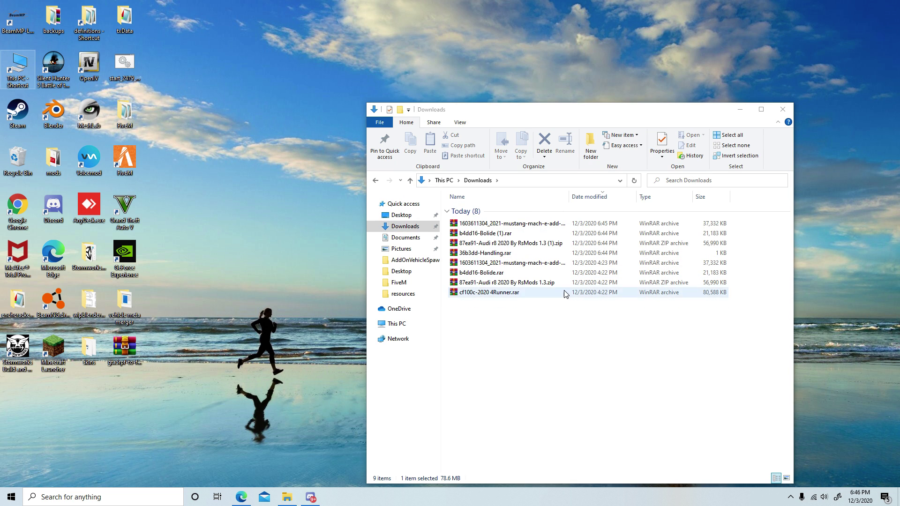
drag(573, 233, 14, 162)
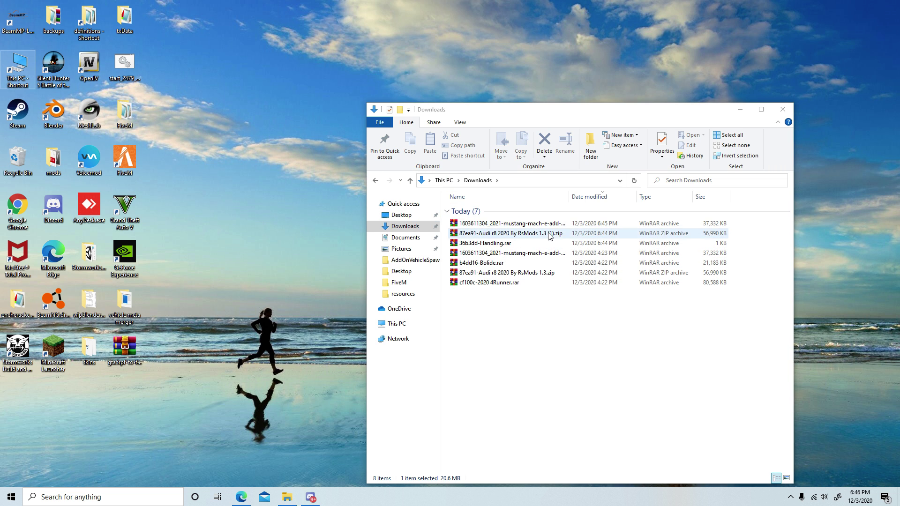
drag(553, 234, 17, 157)
drag(496, 341, 512, 324)
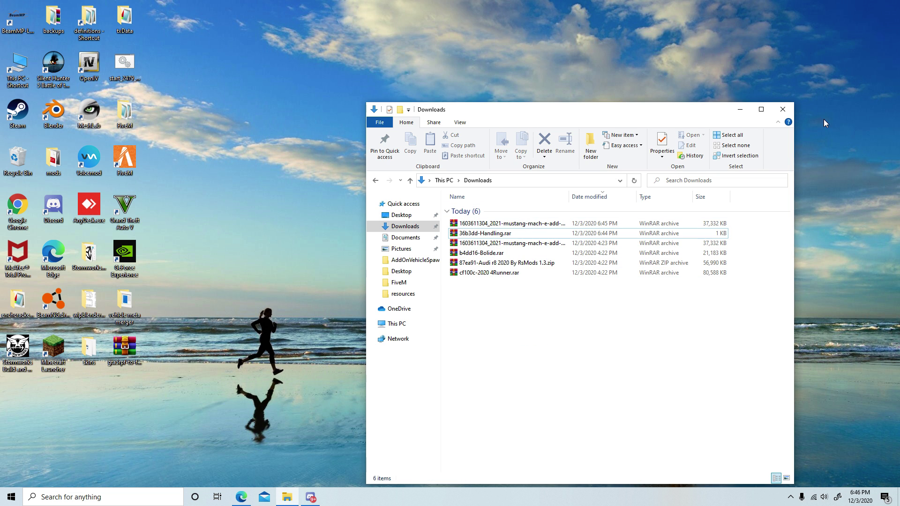
click(783, 109)
Look over the vehicle meta merger folder on the desktop and the forum page about quickly merging vehicle .meta files
double_click(124, 306)
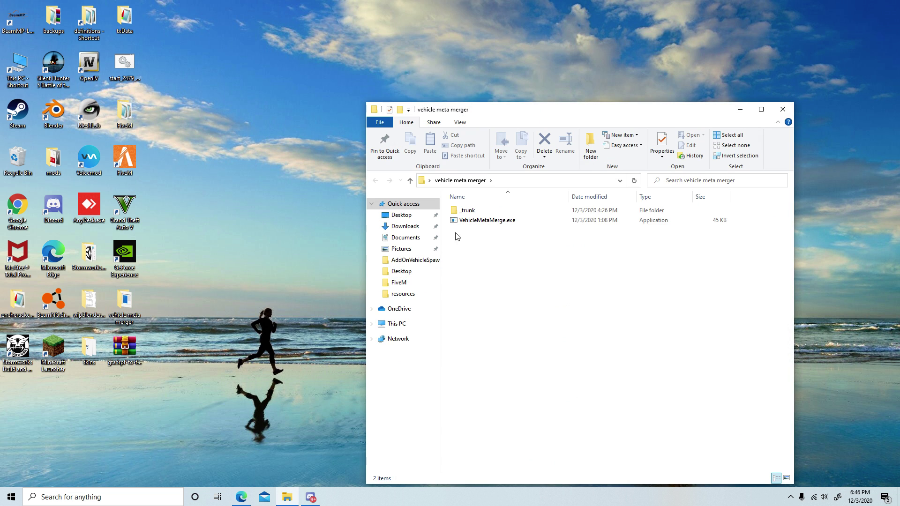
click(783, 109)
click(241, 497)
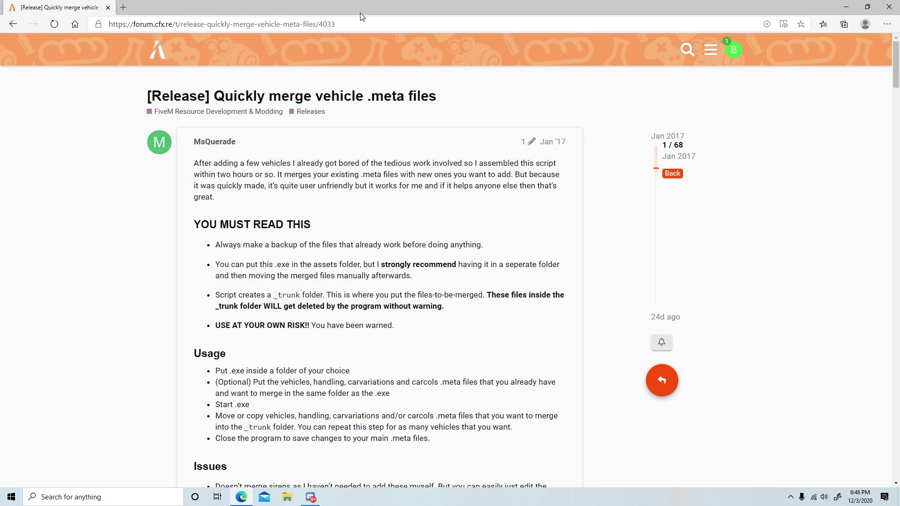
click(846, 7)
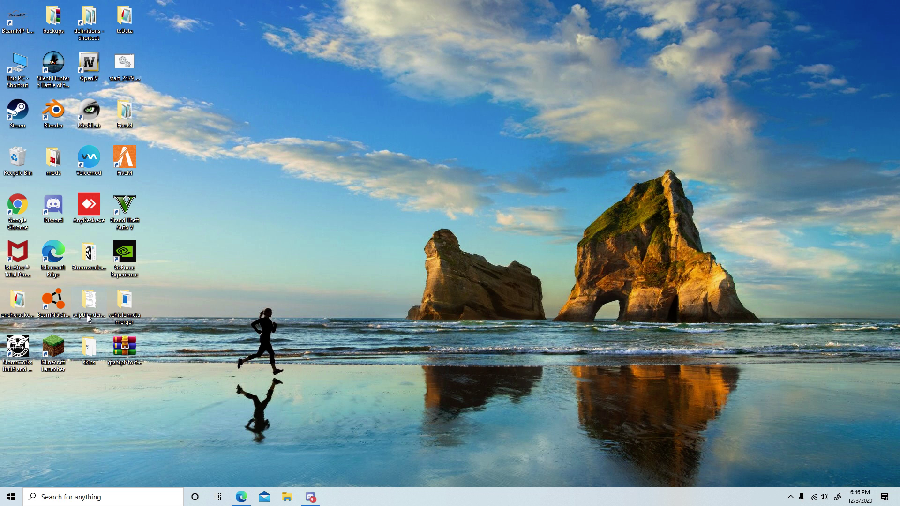
Examine the contents of the main folder inside the gta5rpf-to-fivem-master.zip archive on the desktop
double_click(126, 348)
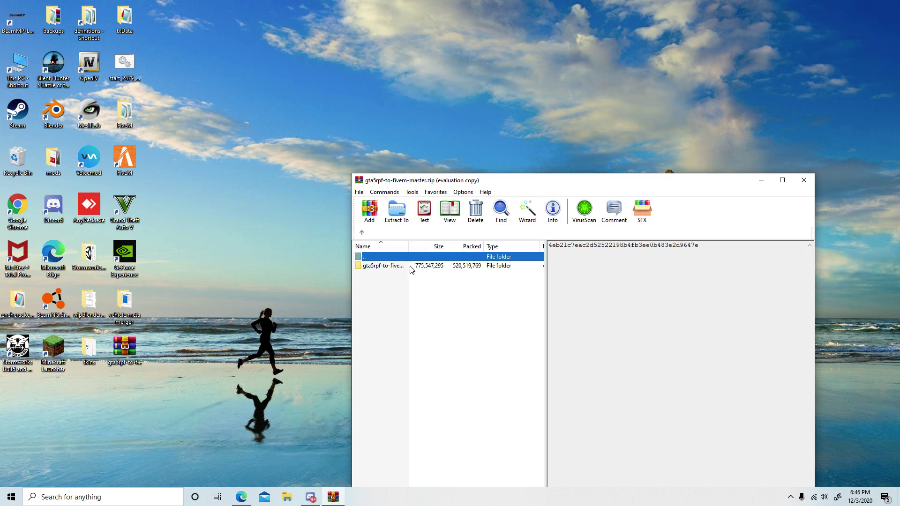
double_click(382, 265)
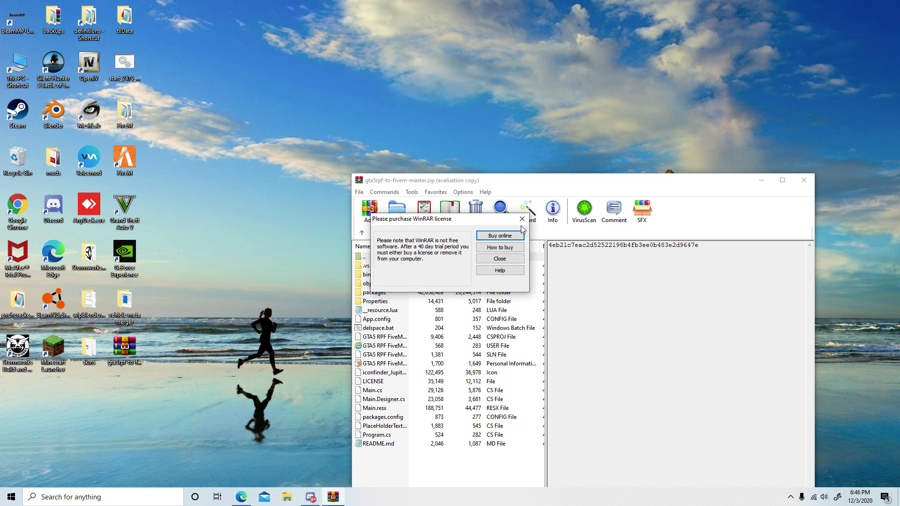
click(522, 220)
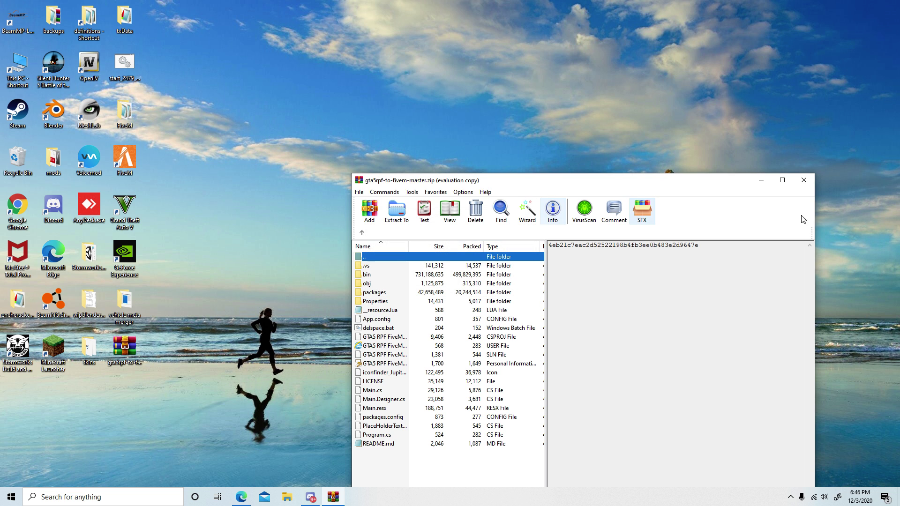
click(811, 178)
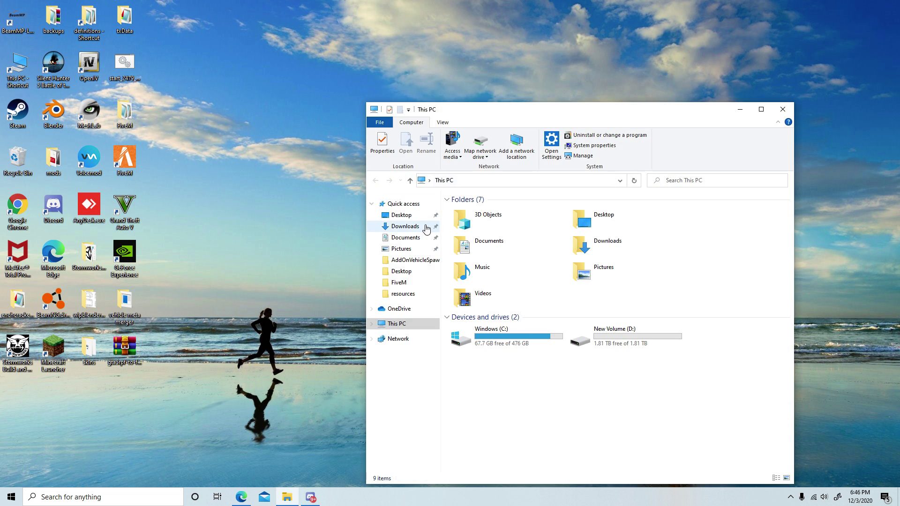
click(425, 227)
drag(520, 329, 565, 334)
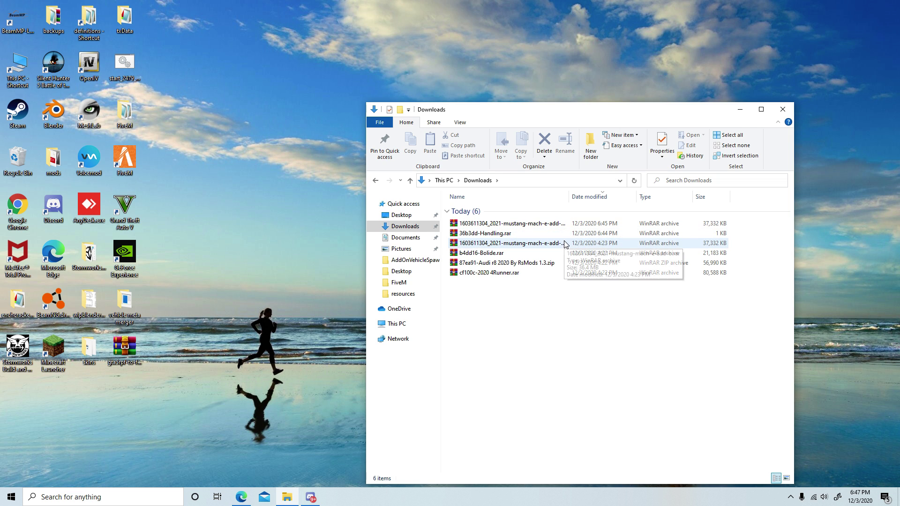
click(571, 225)
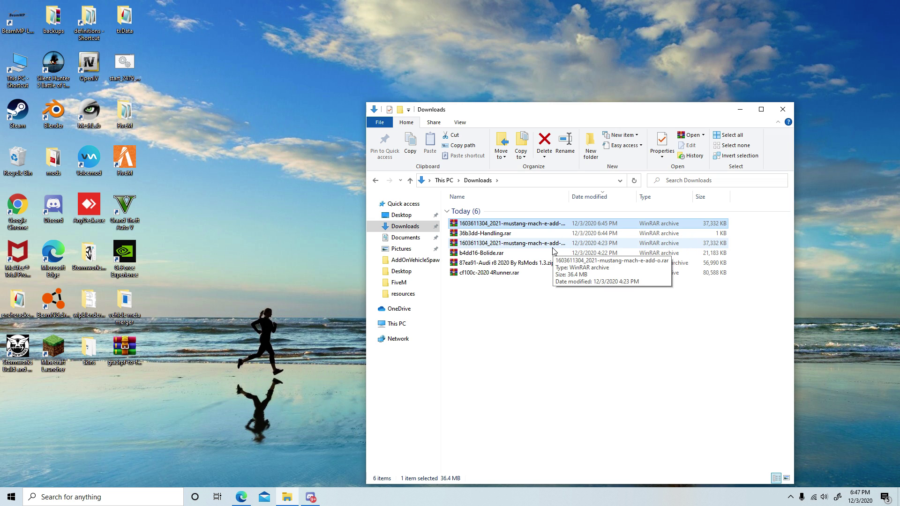
drag(577, 246, 27, 219)
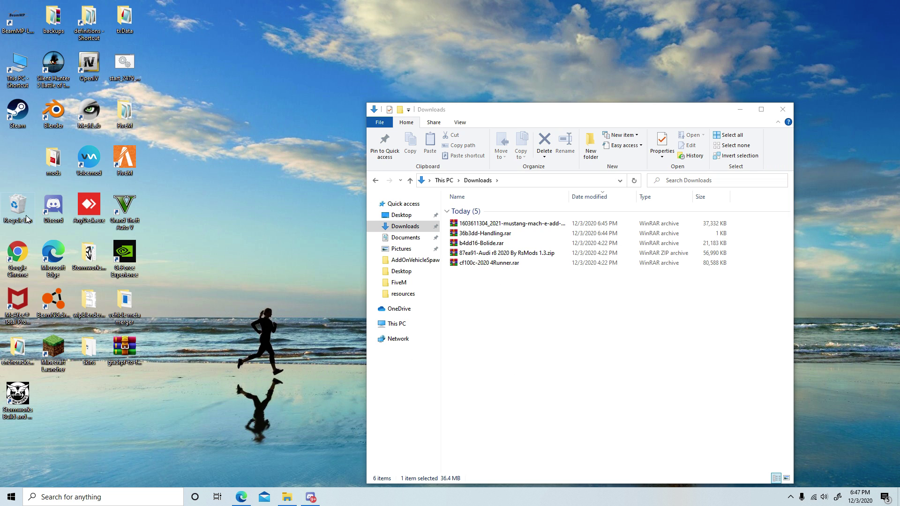
drag(31, 397, 21, 166)
click(474, 340)
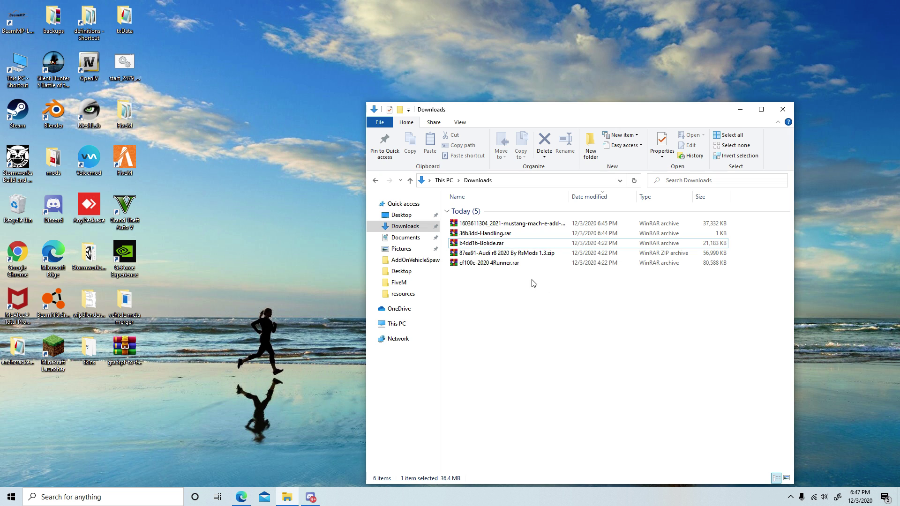
Create a desktop folder named carpacks and place it below the first column of icons
right_click(55, 408)
mouse_move(135, 375)
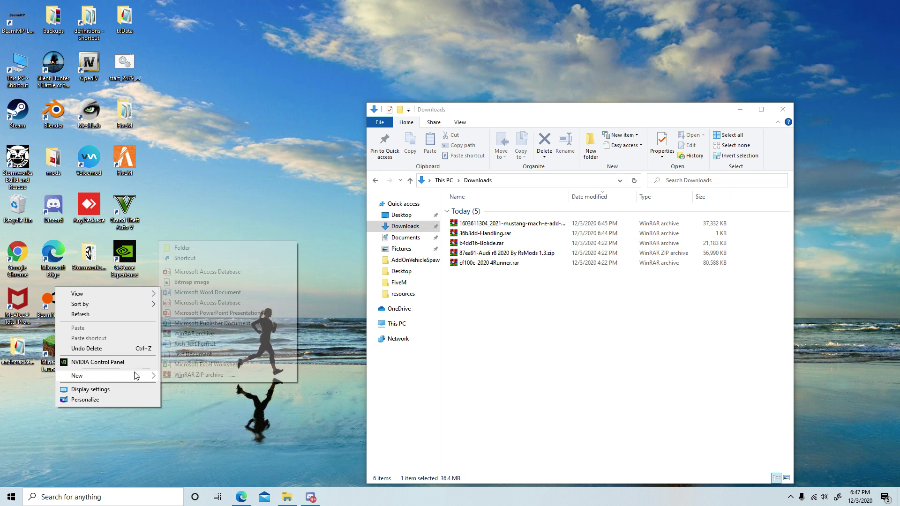
click(218, 247)
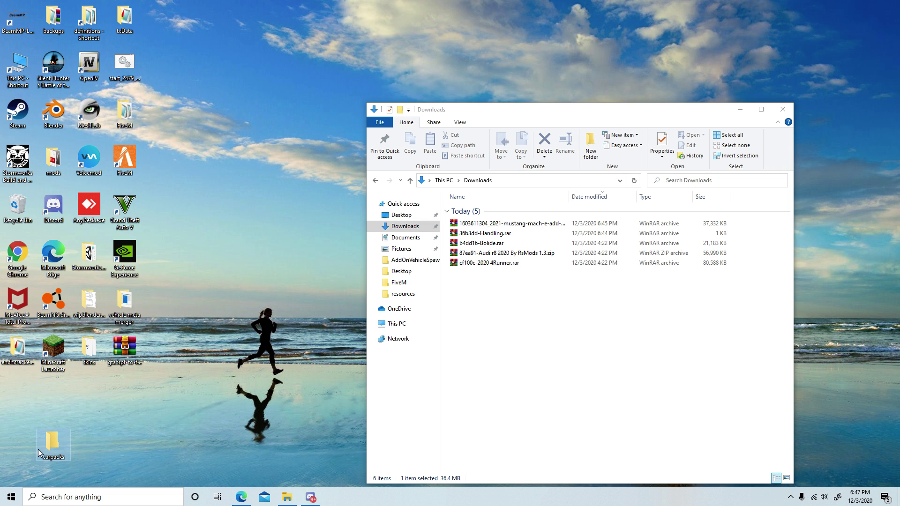
drag(38, 449, 13, 386)
drag(559, 334, 483, 348)
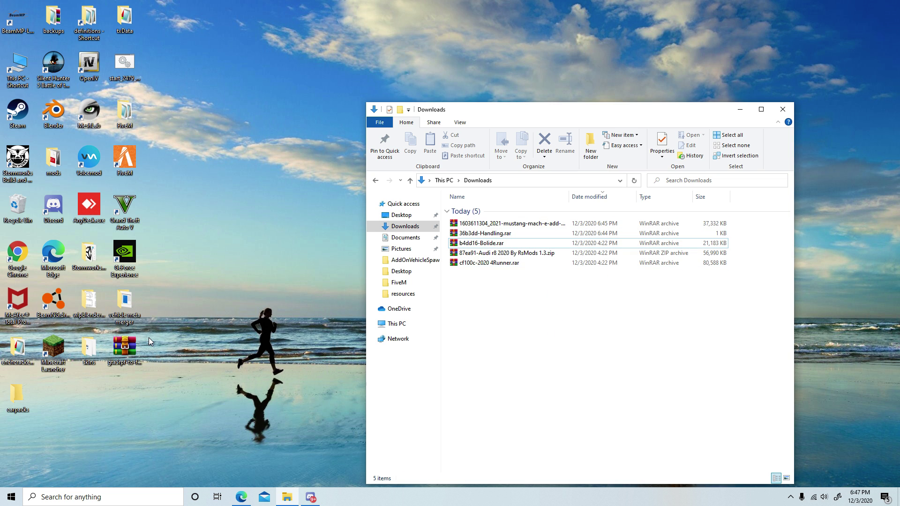
Create a subfolder named stream inside the carpacks folder
click(11, 394)
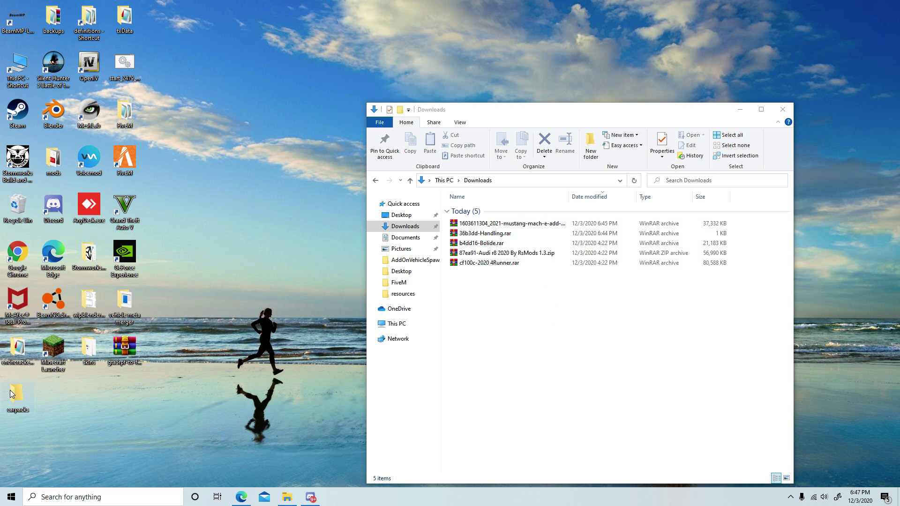
double_click(12, 394)
right_click(508, 164)
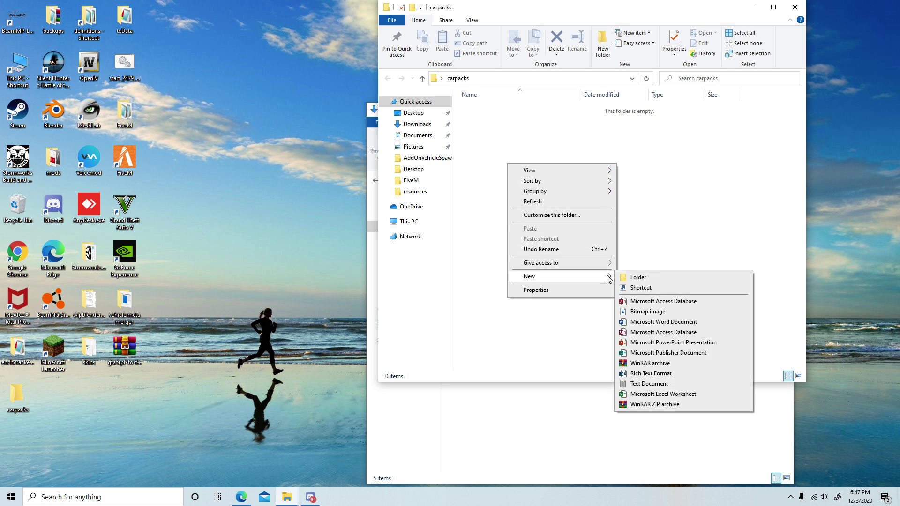
click(631, 277)
key(BackSpace)
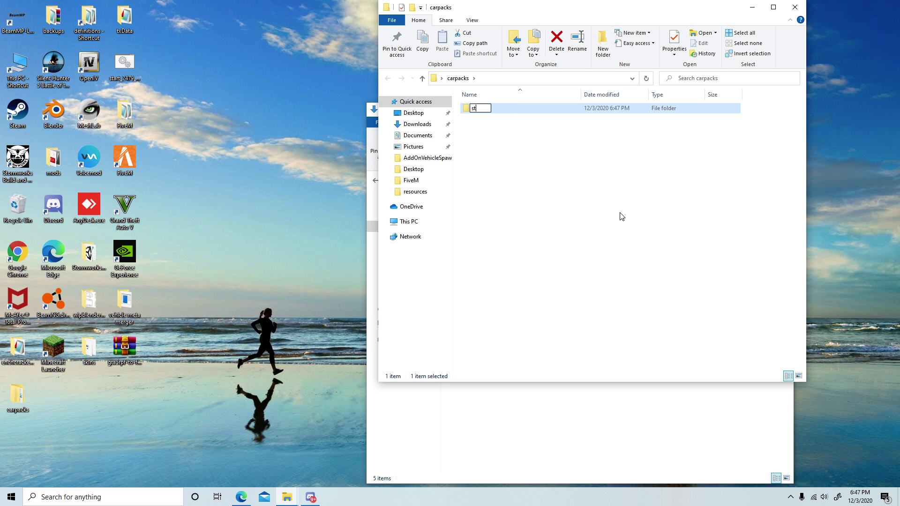
text(stream)
key(Return)
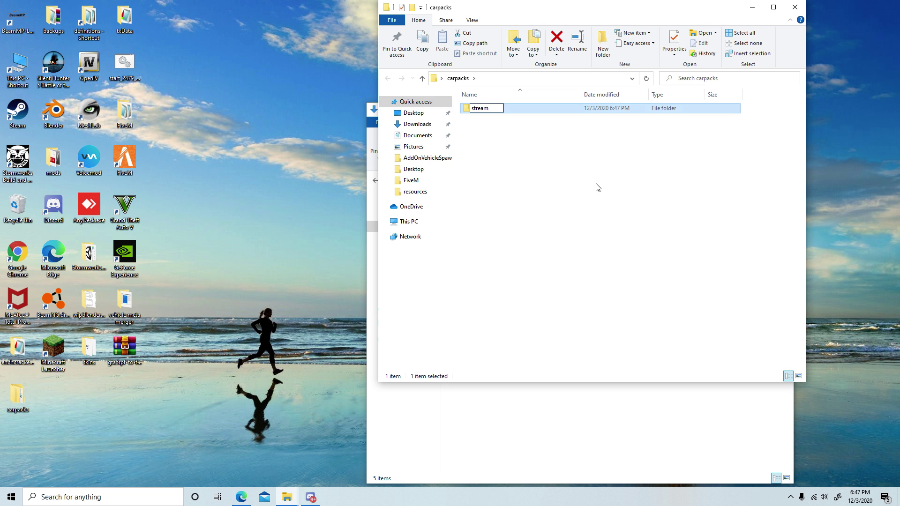
click(597, 188)
Move the carpacks window clear of Downloads and check the contents of the Recycle Bin
drag(553, 16, 883, 229)
drag(502, 344, 576, 235)
click(572, 327)
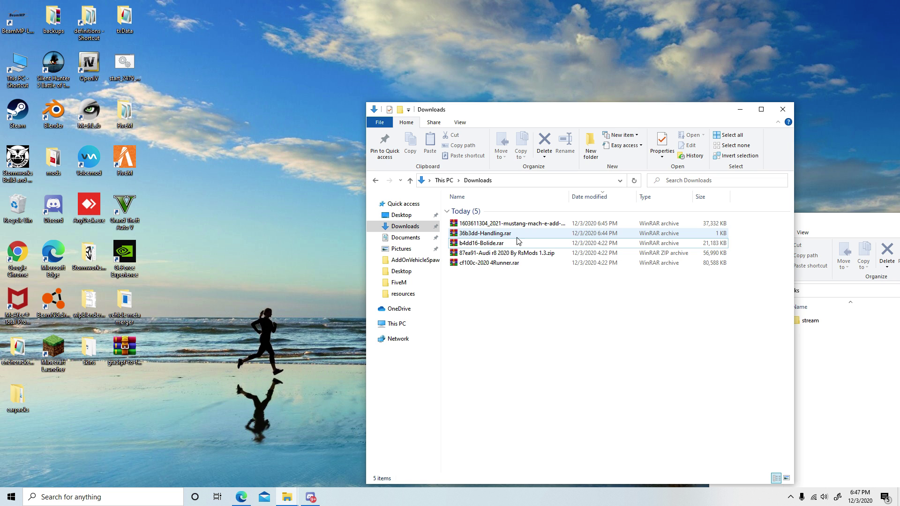
double_click(24, 198)
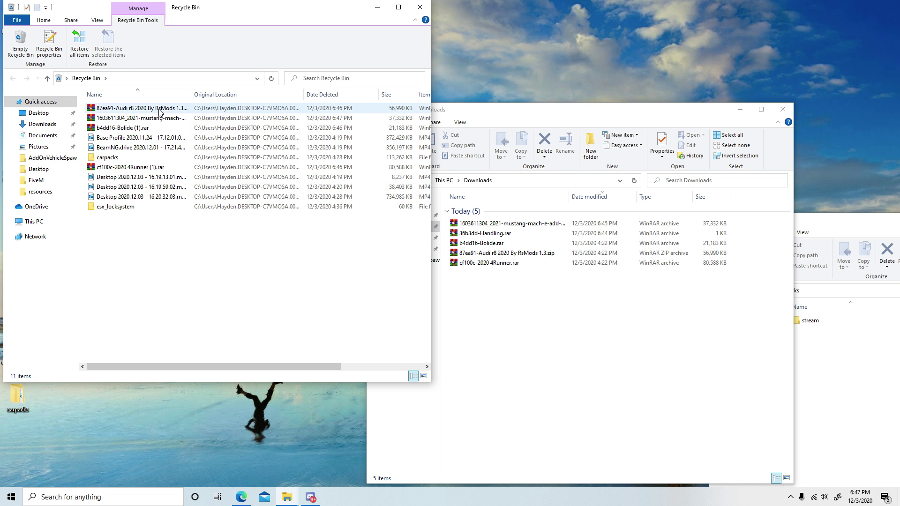
click(418, 7)
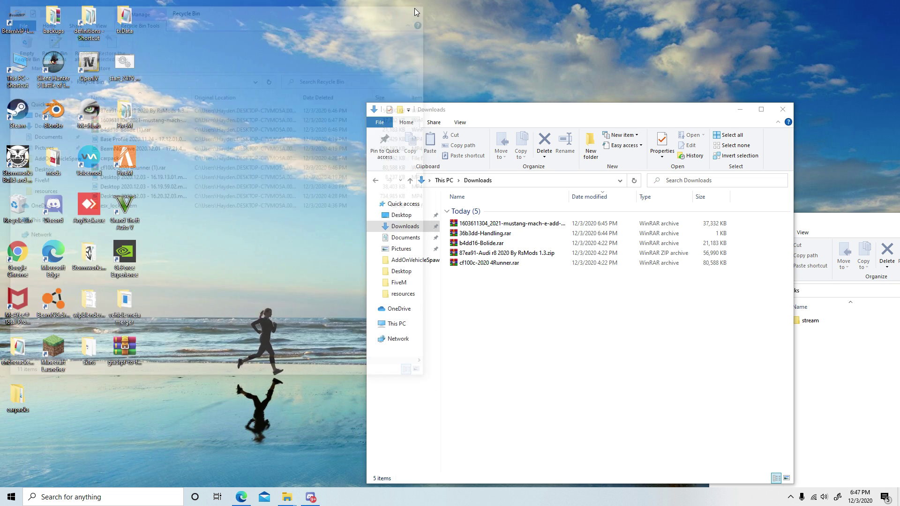
Examine the handling.meta file inside the 36b3dd-Handling.rar archive in Downloads
double_click(517, 234)
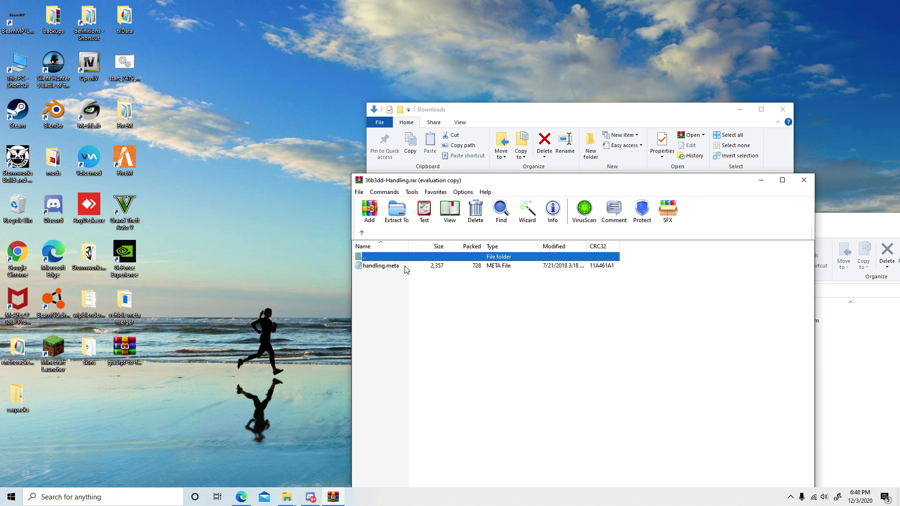
double_click(405, 267)
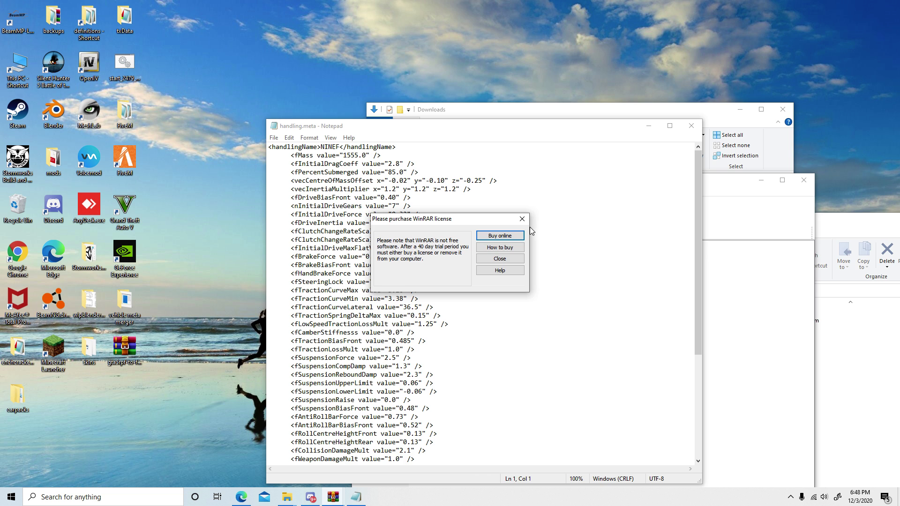
click(522, 219)
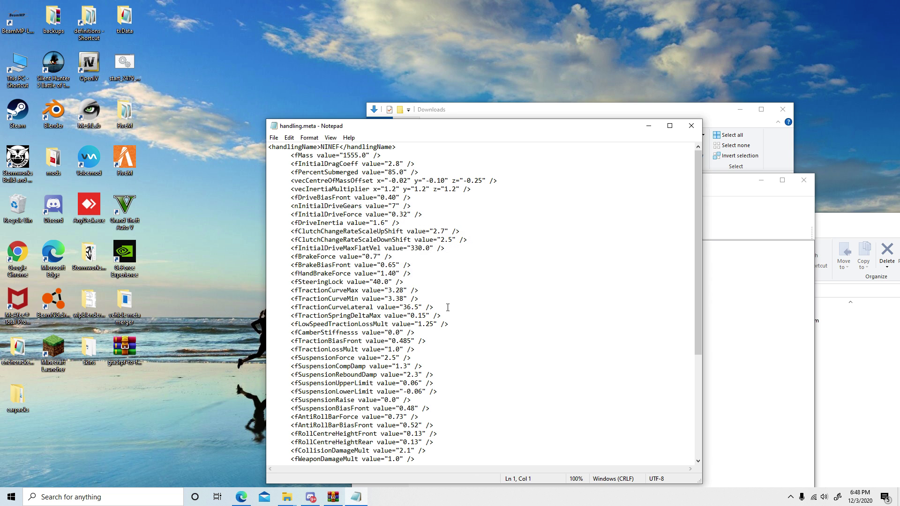
scroll(426, 261, down, 6)
scroll(426, 261, up, 6)
click(692, 126)
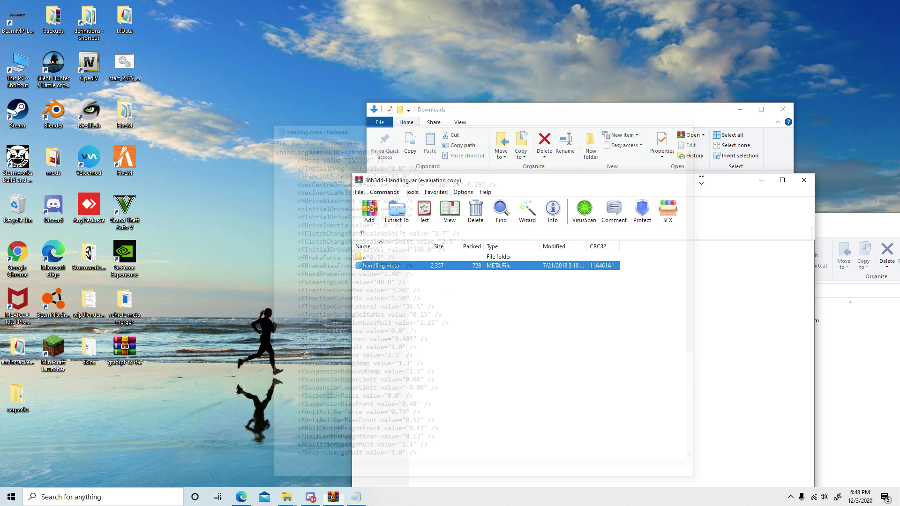
click(804, 180)
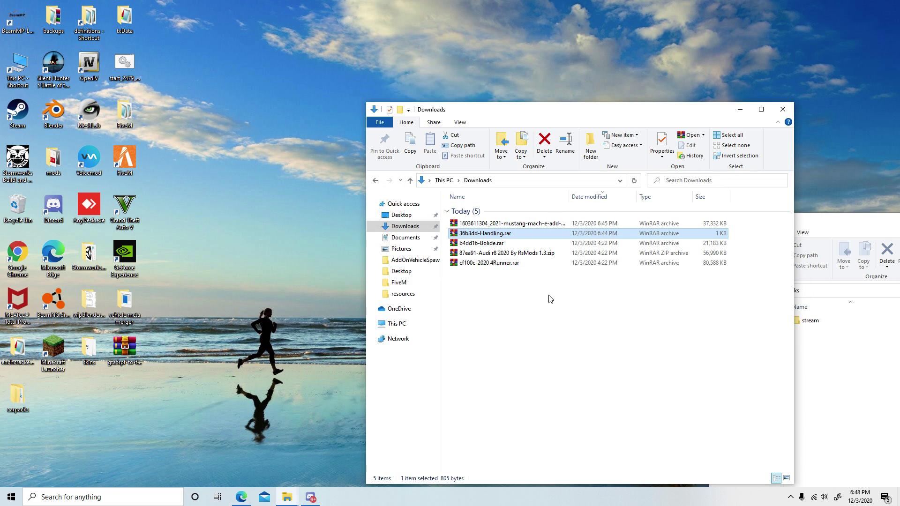
Open the stream folder in carpacks and arrange its window beside the Downloads window
drag(846, 225, 257, 112)
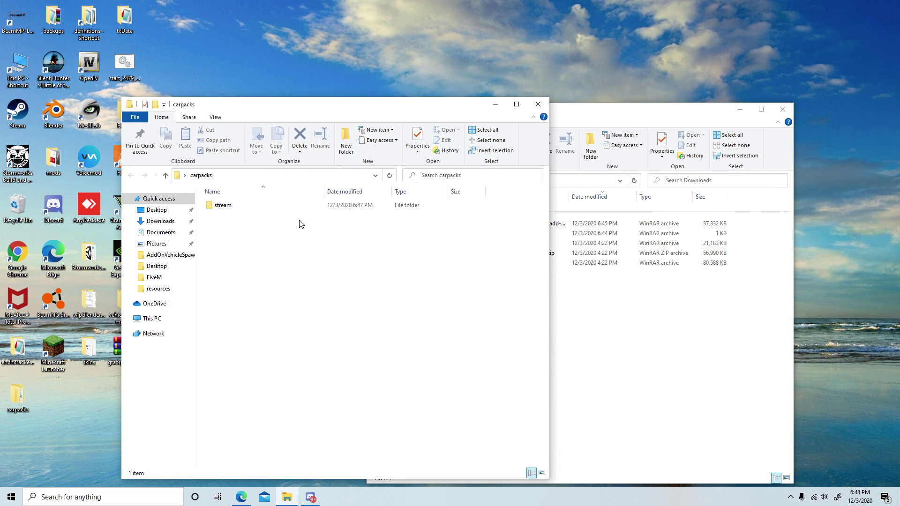
double_click(253, 205)
click(594, 277)
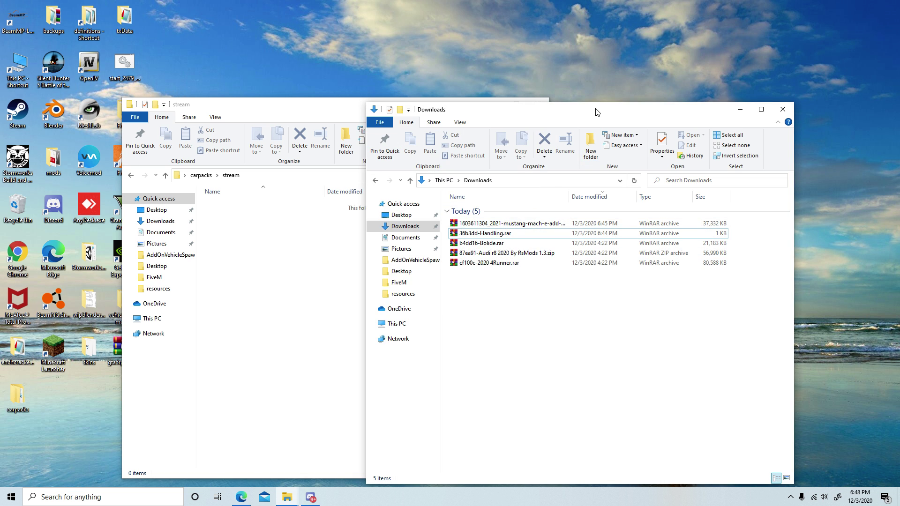
drag(597, 112, 770, 100)
Copy mache.yft, mache.ytd and mache_hi.yft from the FiveM stream folder of the Mustang Mach-E archive into the carpacks stream folder
double_click(661, 211)
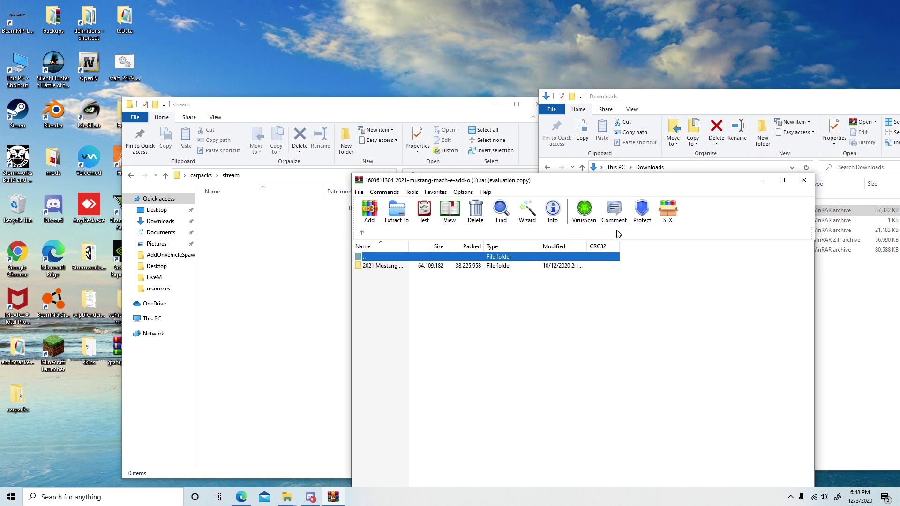
double_click(408, 266)
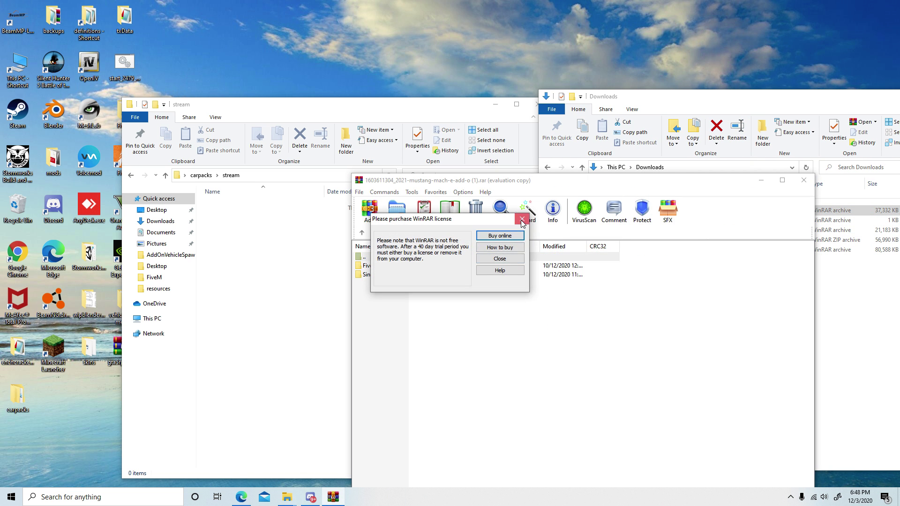
click(522, 220)
double_click(382, 266)
double_click(397, 267)
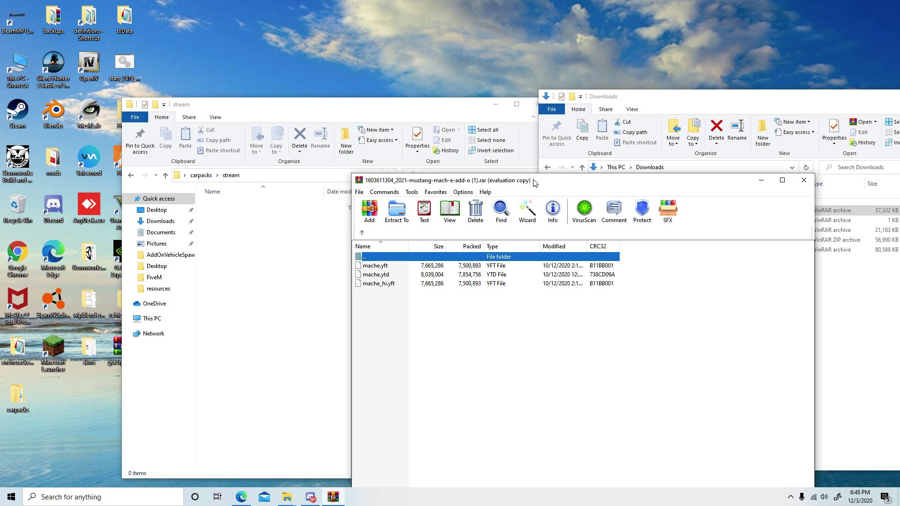
drag(535, 183, 596, 184)
drag(467, 332, 291, 263)
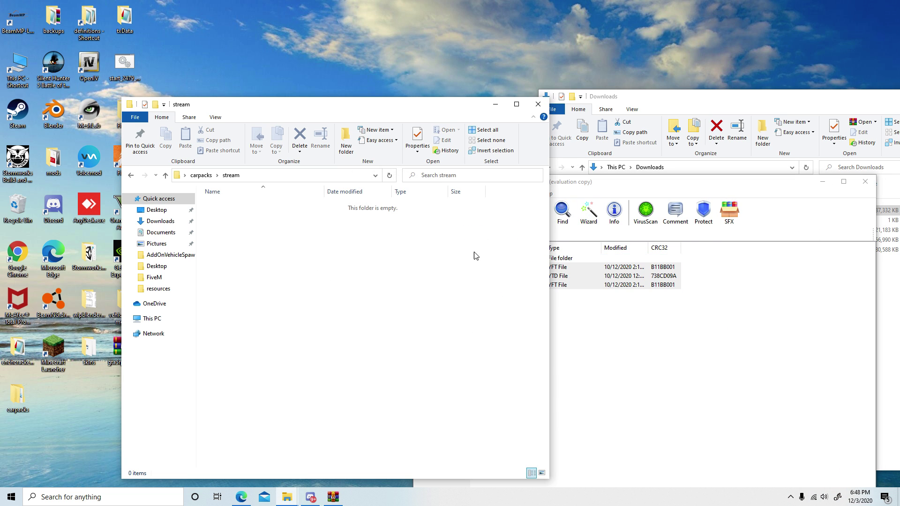
click(721, 193)
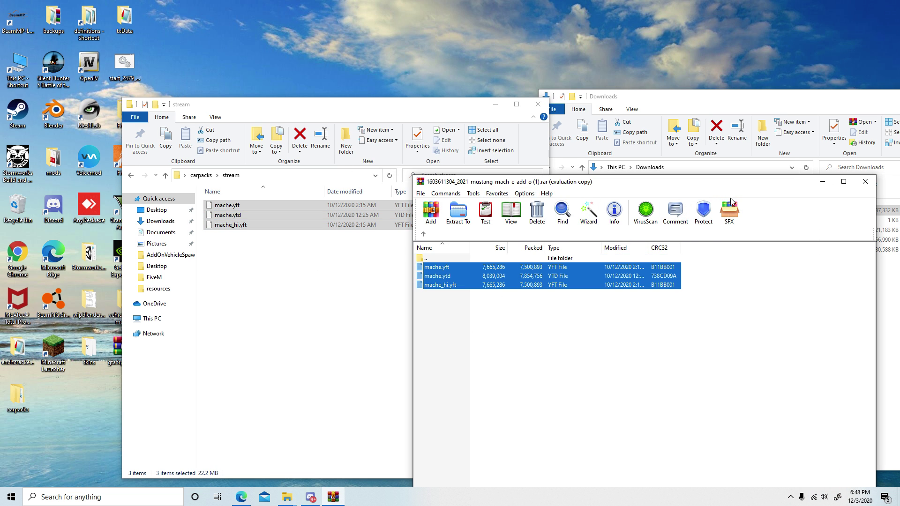
click(866, 182)
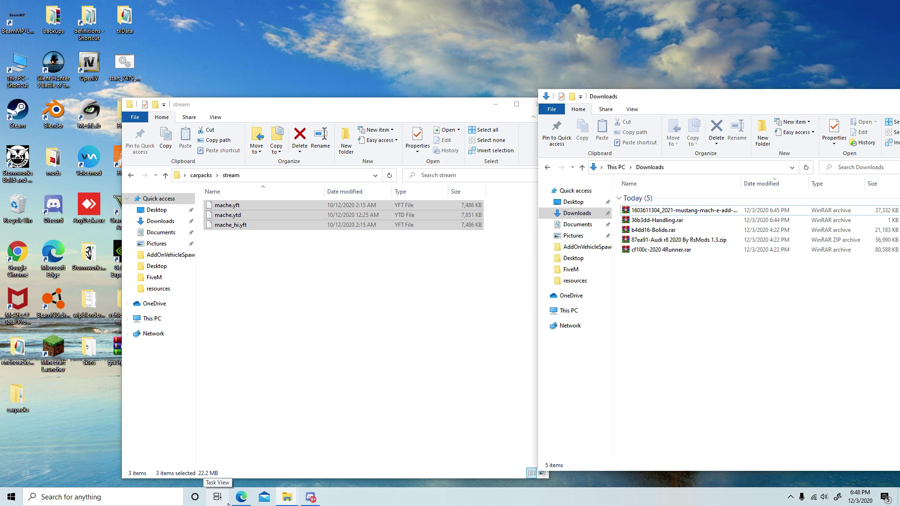
Switch to Edge and locate the VehicleMetaMerge.exe download in the forum thread on merging vehicle .meta files
click(241, 497)
scroll(297, 223, down, 8)
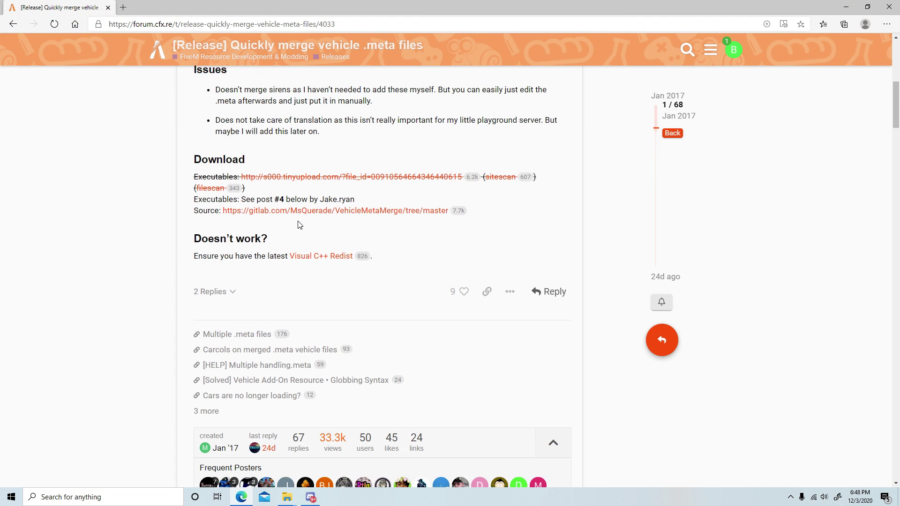
scroll(314, 238, down, 20)
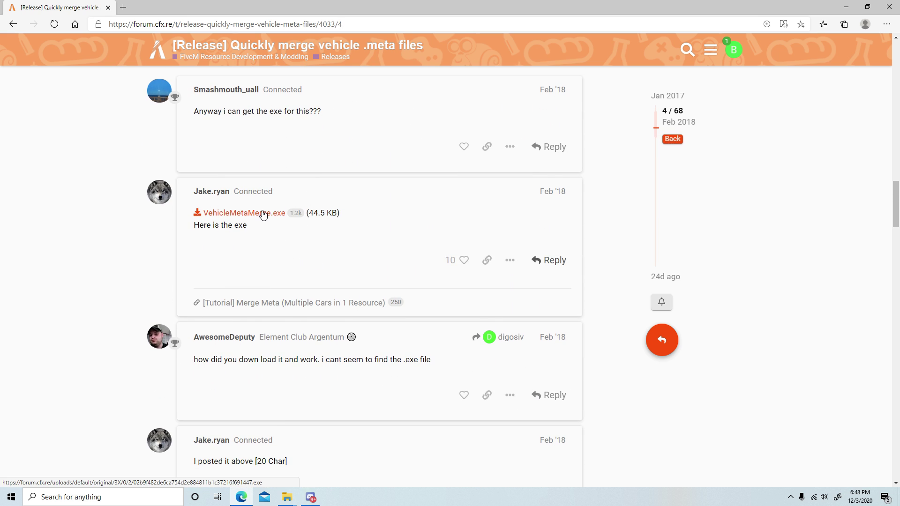
click(889, 7)
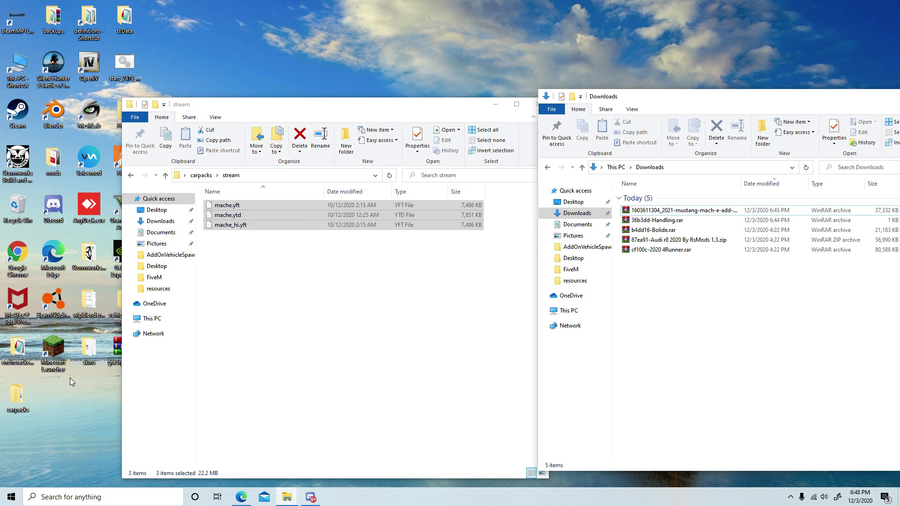
Uncover the desktop icons, check the contents of the vehicle meta merger folder, and bring Downloads back to the front
drag(338, 108, 481, 99)
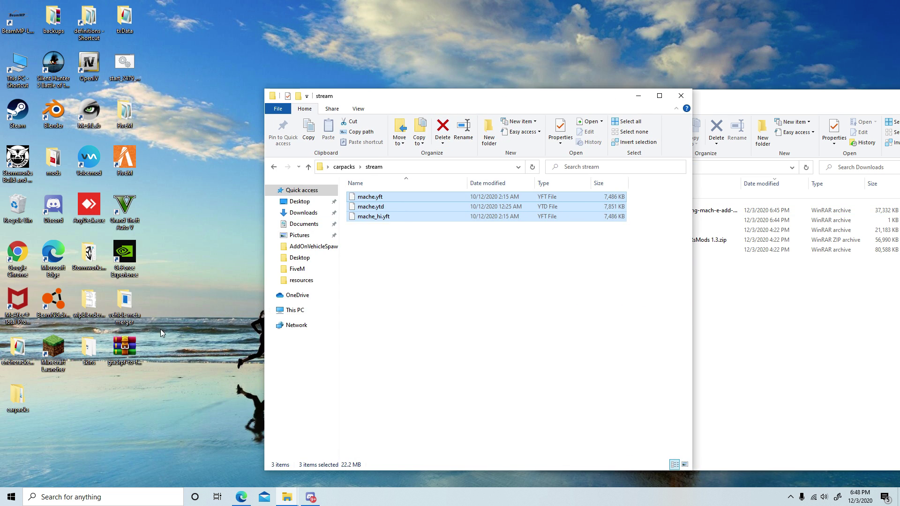
double_click(133, 311)
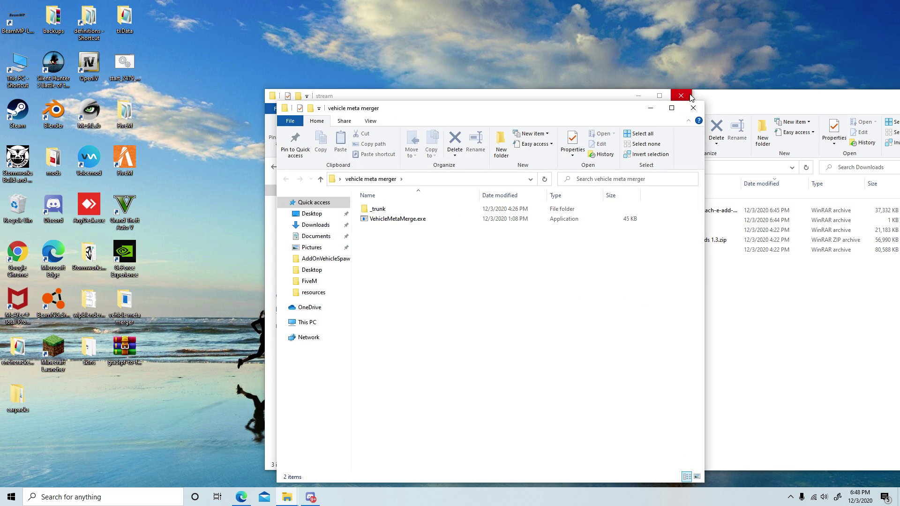
click(694, 108)
drag(760, 103, 770, 97)
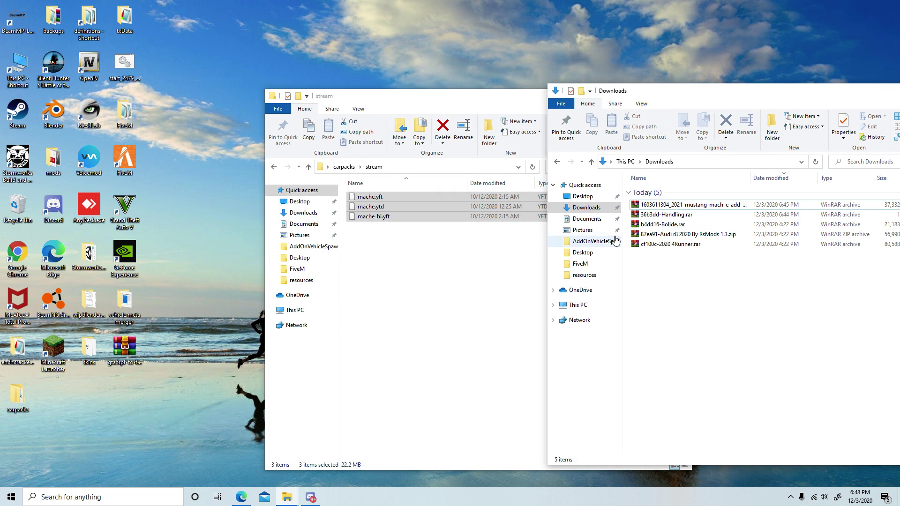
Copy all files from the FiveM stream folder of b4dd16-Bolide.rar into the carpacks stream folder
click(703, 228)
double_click(703, 226)
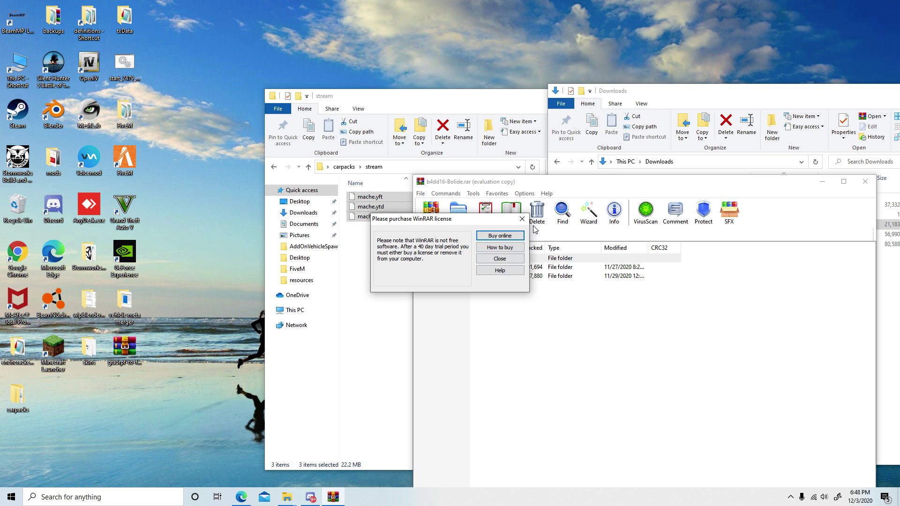
click(520, 220)
double_click(462, 268)
double_click(461, 267)
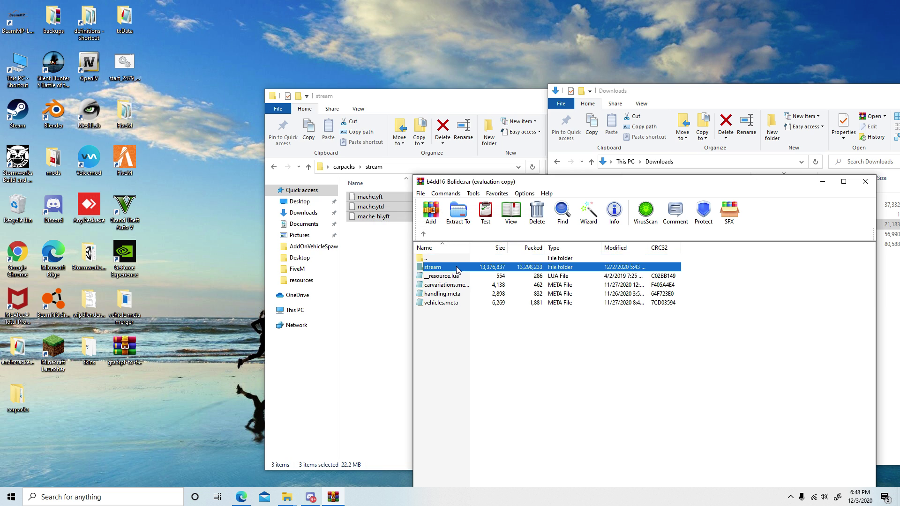
double_click(460, 268)
key(ctrl+a)
drag(480, 268, 371, 284)
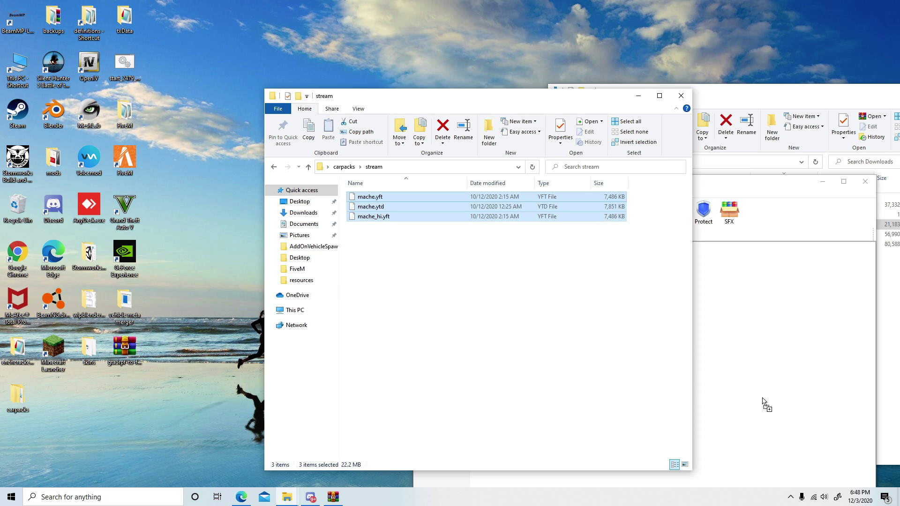
click(768, 370)
key(Escape)
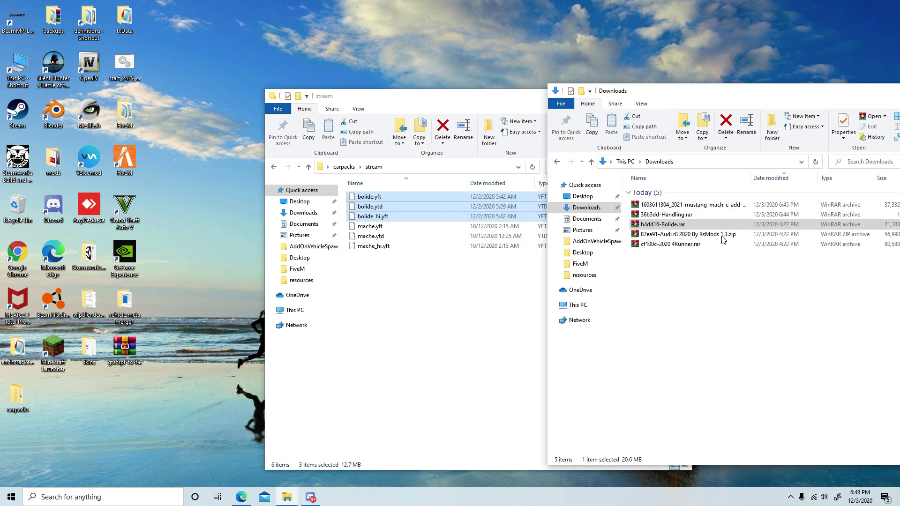
Copy all files from the Addon fiveM stream folder of the Audi r8 2020 zip into the carpacks stream folder
double_click(729, 234)
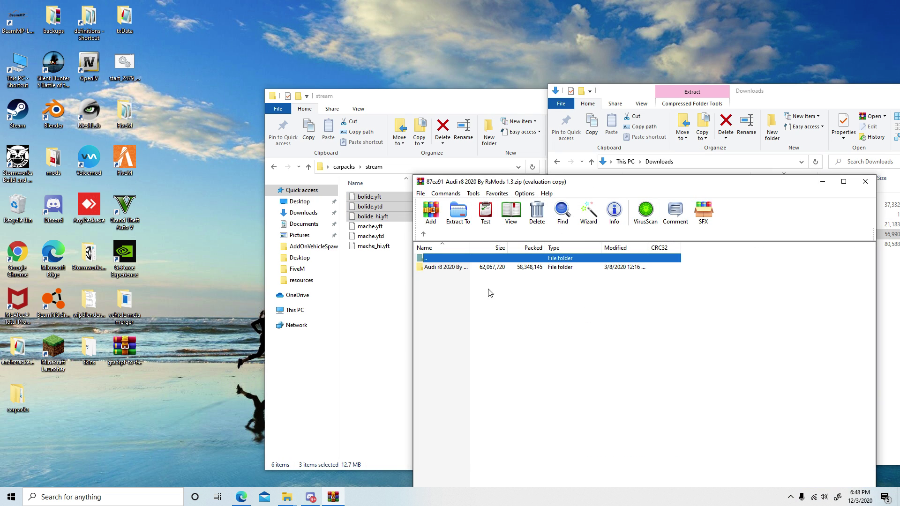
double_click(481, 271)
click(522, 219)
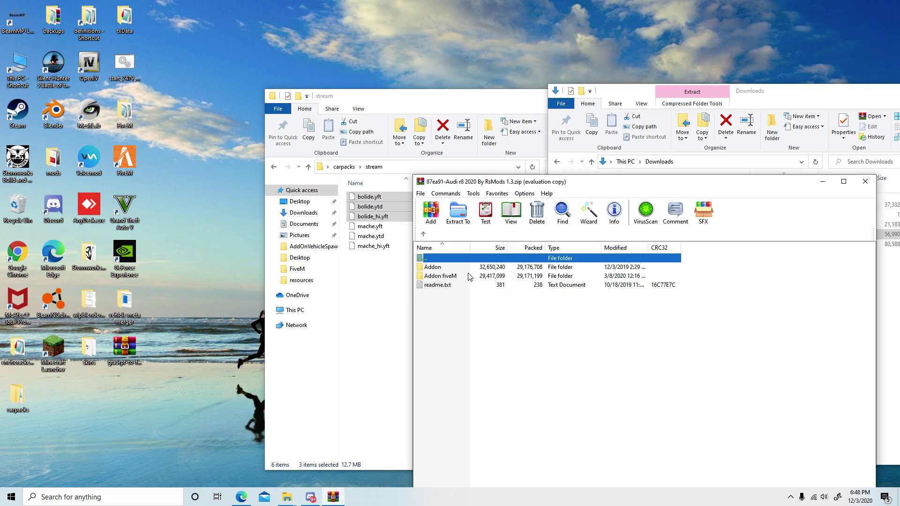
double_click(465, 276)
double_click(452, 268)
double_click(448, 271)
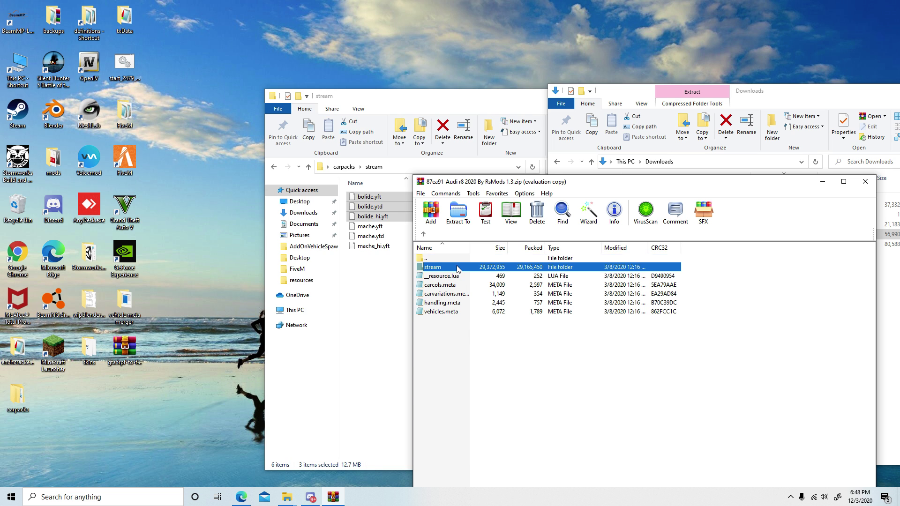
key(ctrl+a)
drag(490, 325, 703, 340)
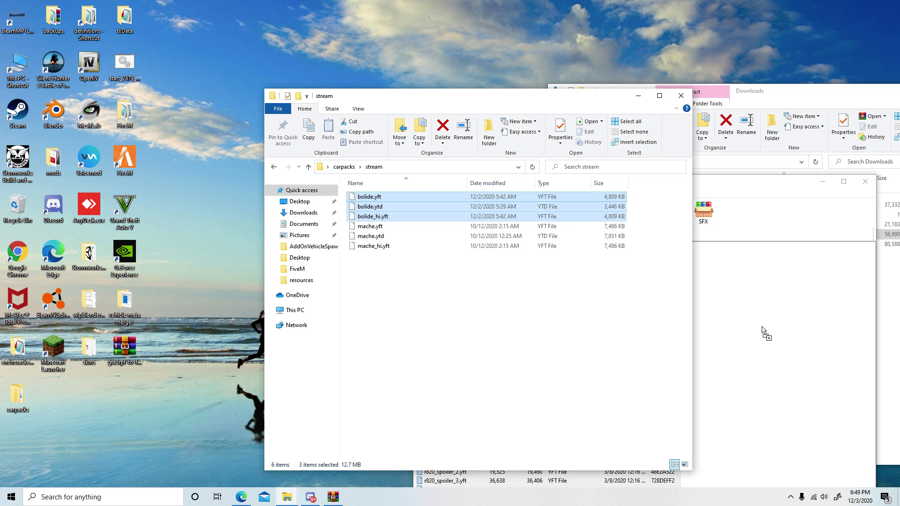
drag(763, 331, 516, 328)
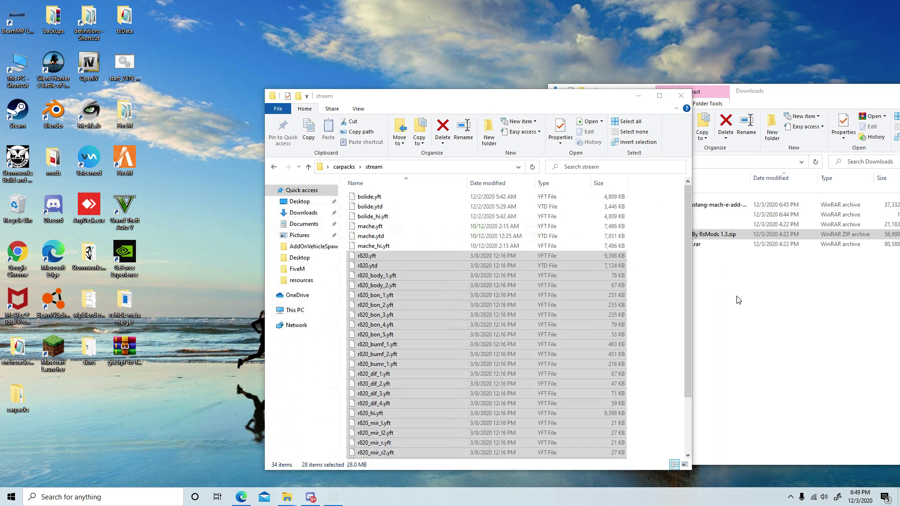
Copy the three 4runner files from the FiveM stream folder of cf100c-2020 4Runner.rar into the carpacks stream folder
double_click(708, 244)
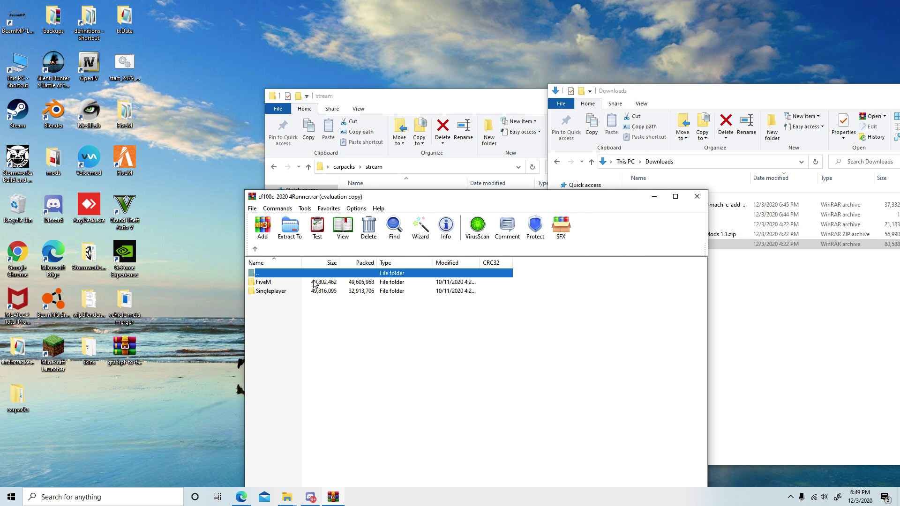
double_click(270, 284)
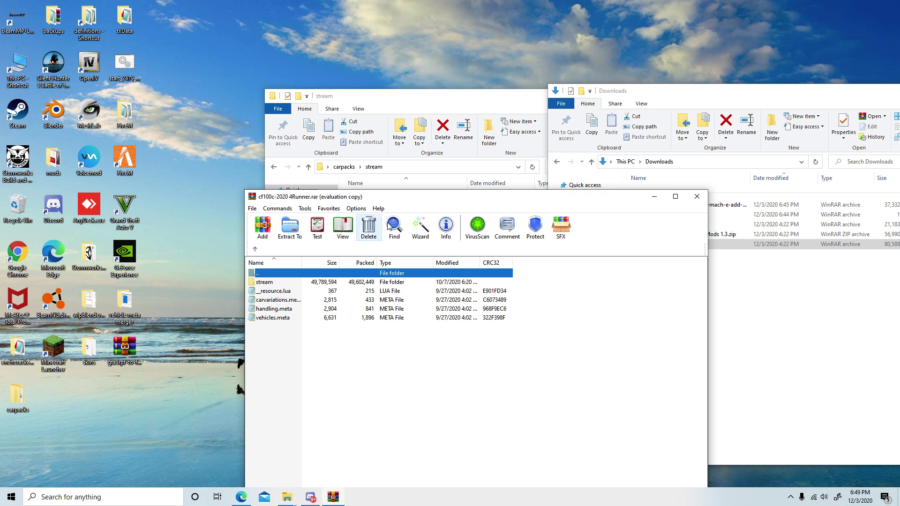
drag(401, 197, 684, 186)
double_click(565, 272)
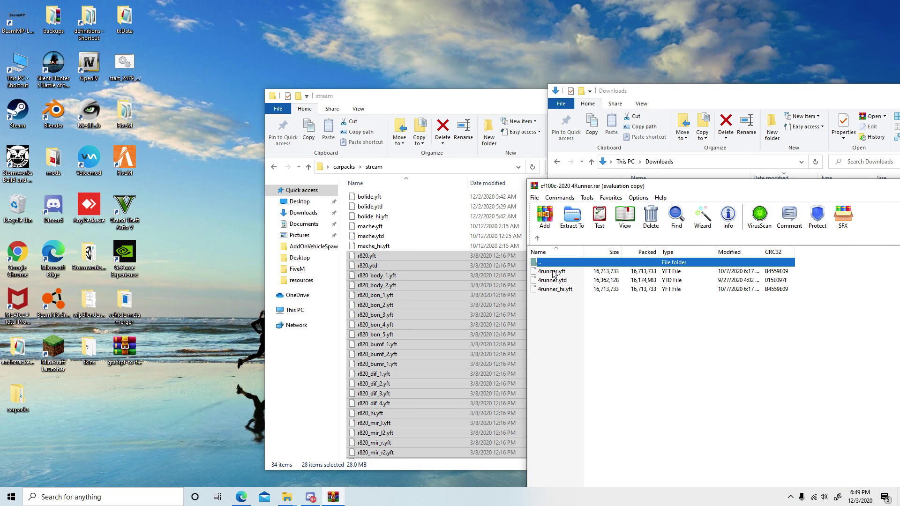
drag(558, 315, 454, 462)
click(768, 392)
drag(771, 187, 422, 199)
click(619, 199)
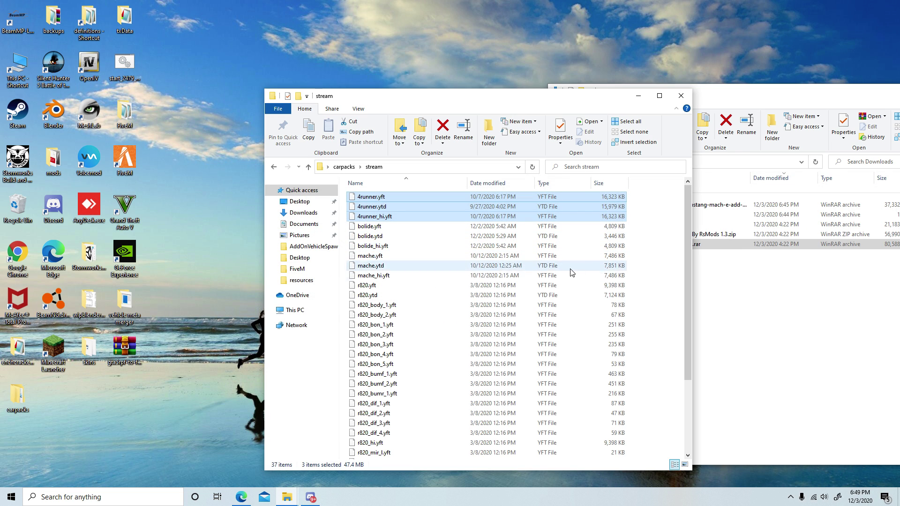
Review the collected model and texture files of all four cars in the stream folder and close its window
scroll(563, 282, down, 3)
scroll(465, 261, up, 3)
scroll(443, 268, down, 3)
scroll(499, 288, up, 1)
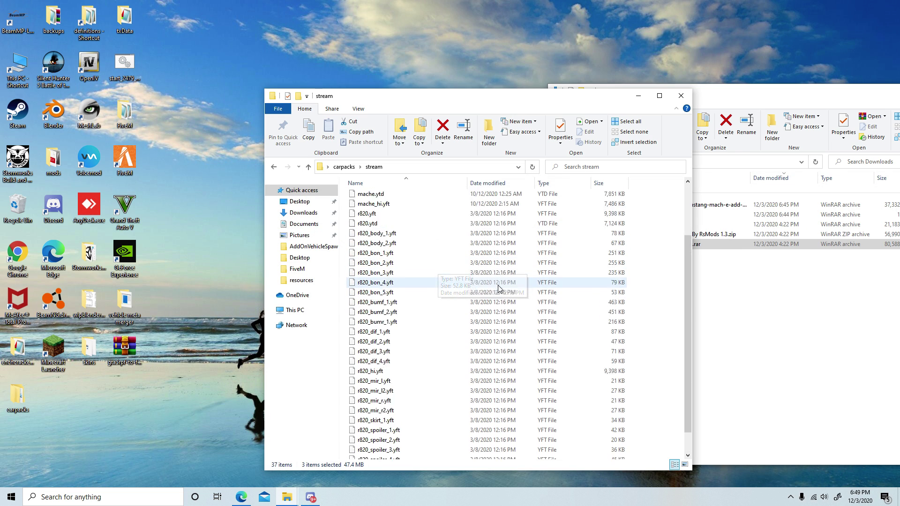
scroll(500, 288, down, 1)
scroll(502, 295, up, 2)
scroll(469, 288, down, 2)
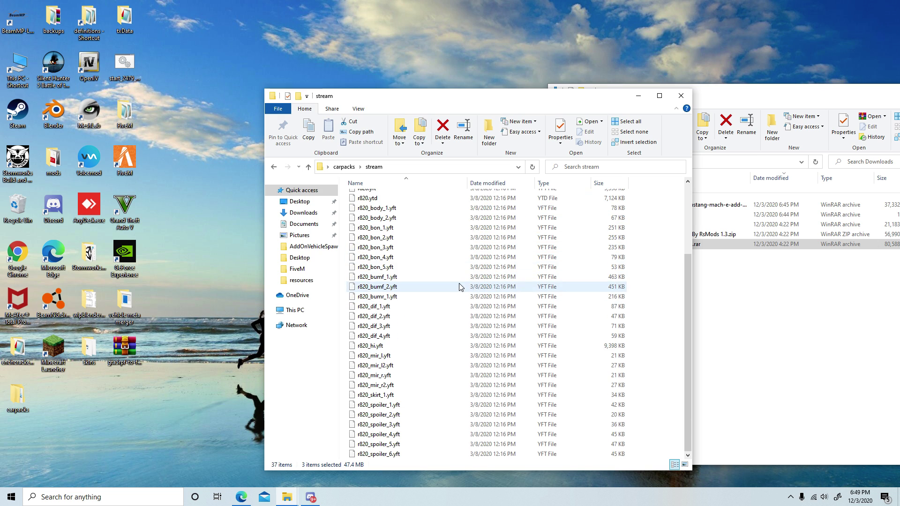
scroll(459, 350, up, 4)
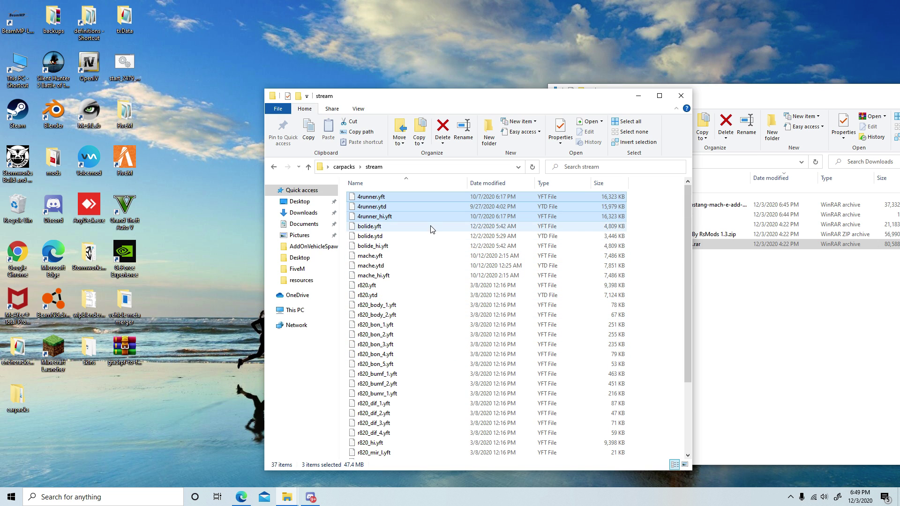
click(682, 96)
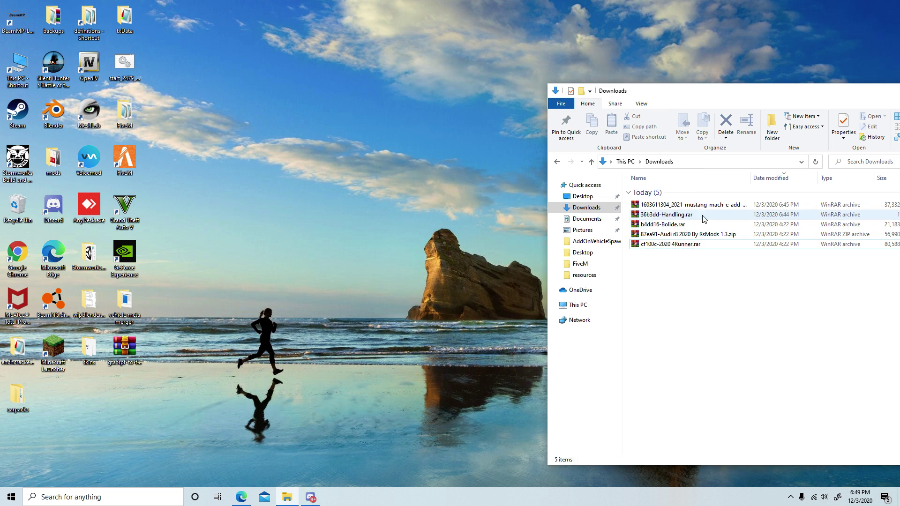
Run VehicleMetaMerge.exe from the vehicle meta merger folder and arrange its console window clear of the folder and Downloads windows
click(141, 305)
double_click(127, 304)
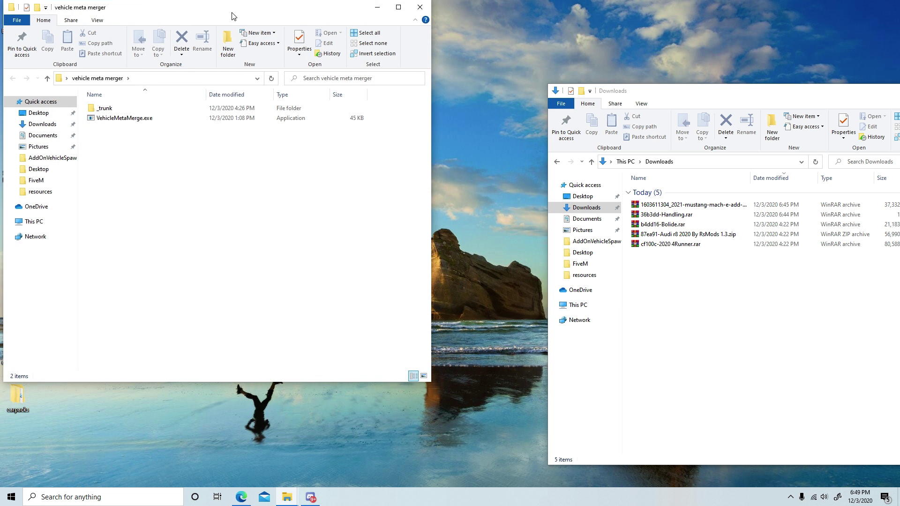
drag(233, 16, 356, 54)
double_click(275, 164)
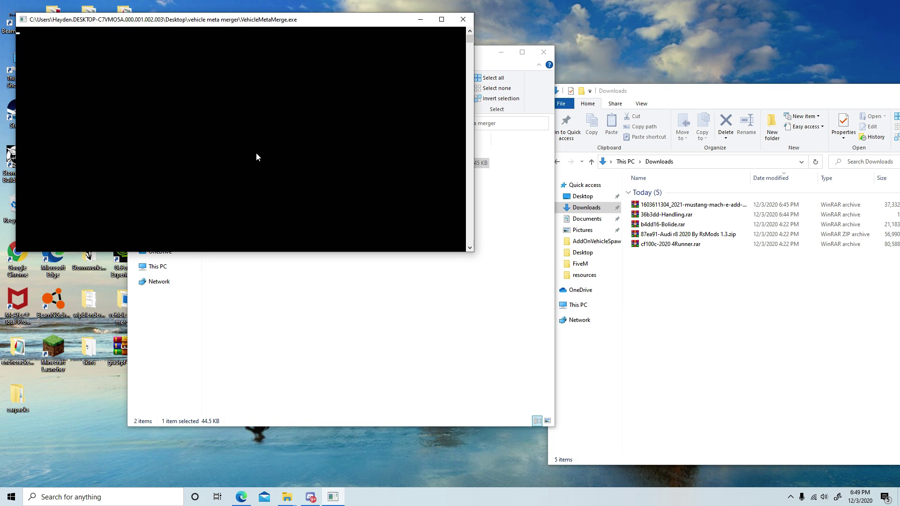
drag(318, 24, 377, 217)
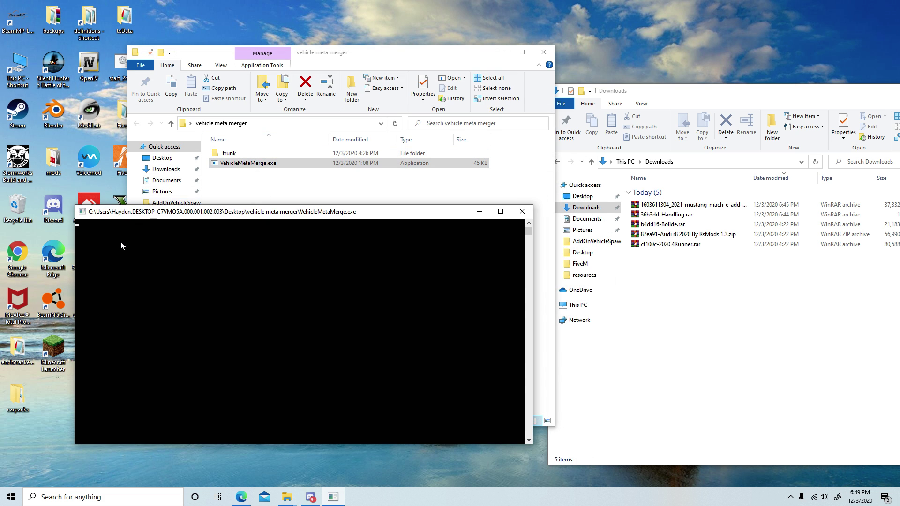
click(711, 278)
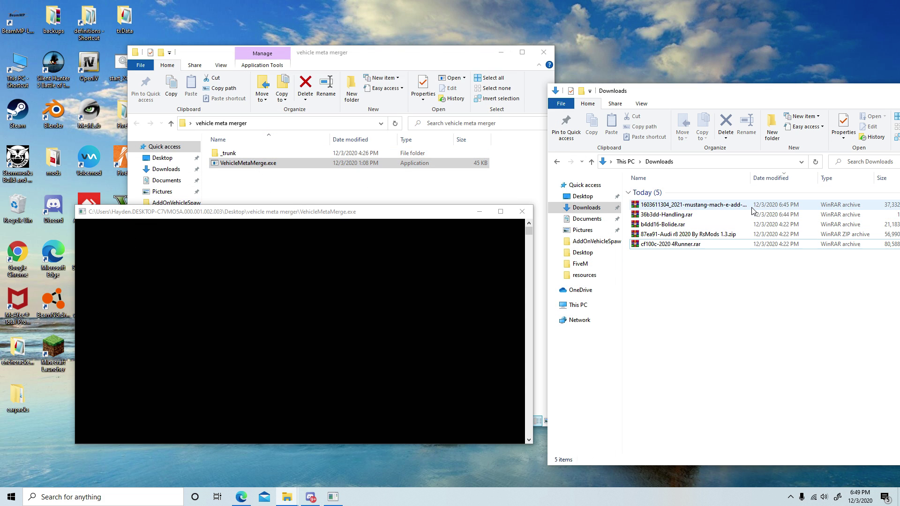
drag(334, 212, 242, 251)
Open the FiveM folder of the 2021 Mustang Mach-E archive and merge its carvariations.meta with VehicleMetaMerge.exe
double_click(670, 205)
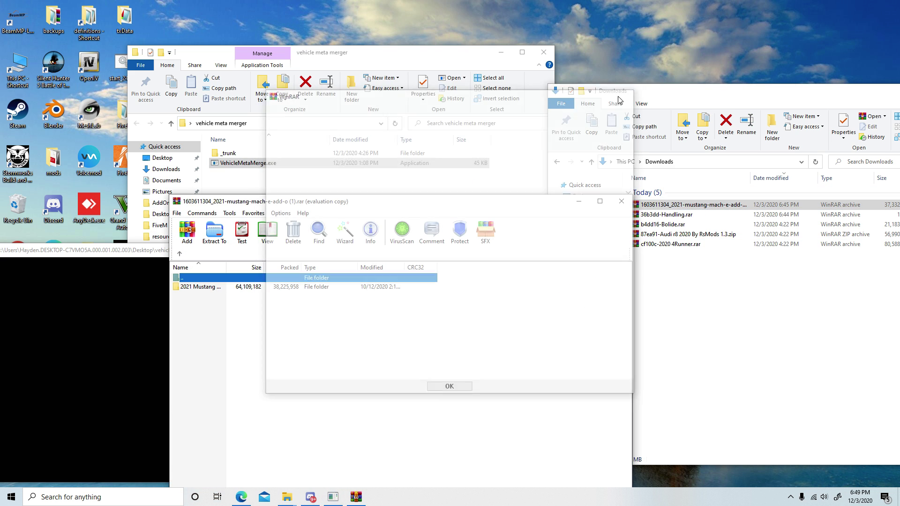
drag(342, 202, 612, 158)
double_click(490, 246)
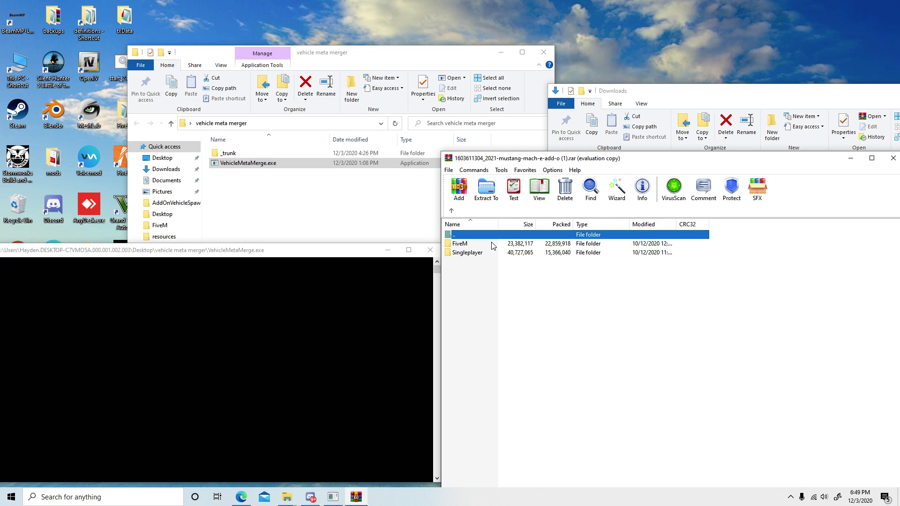
double_click(474, 245)
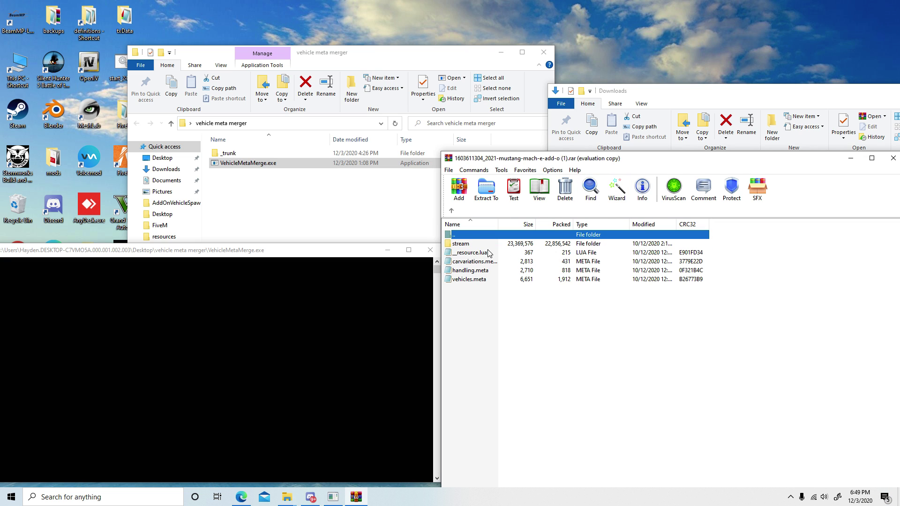
click(490, 261)
click(478, 271)
click(481, 279)
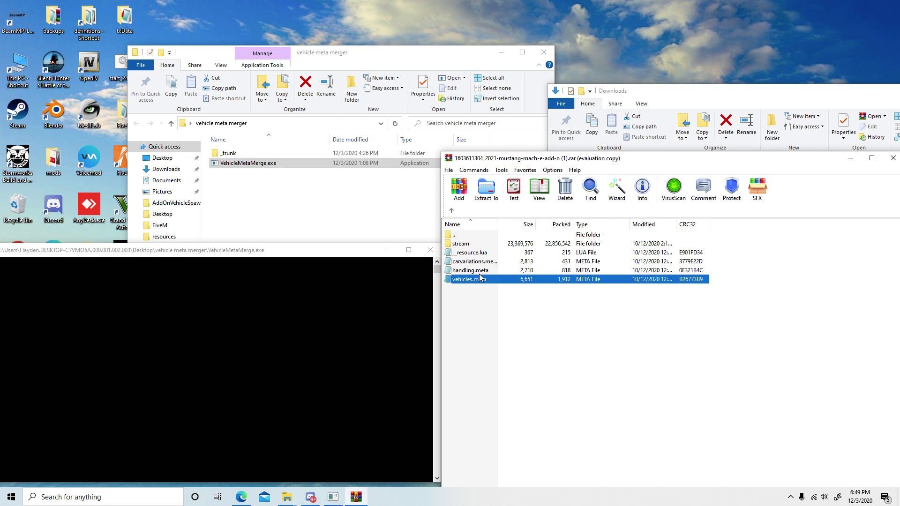
drag(483, 261, 372, 244)
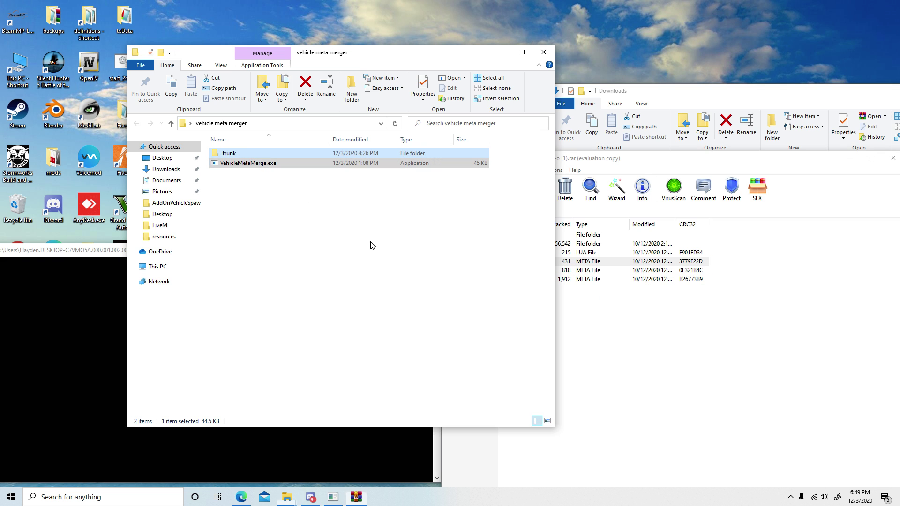
Merge the Mustang Mach-E archive's handling.meta and vehicles.meta with VehicleMetaMerge.exe
click(661, 361)
click(496, 271)
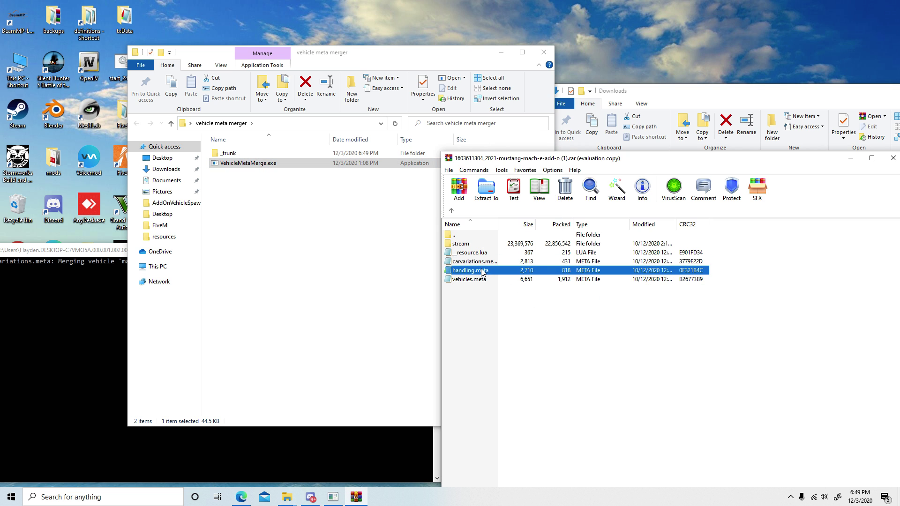
drag(483, 272, 375, 154)
drag(252, 156, 253, 163)
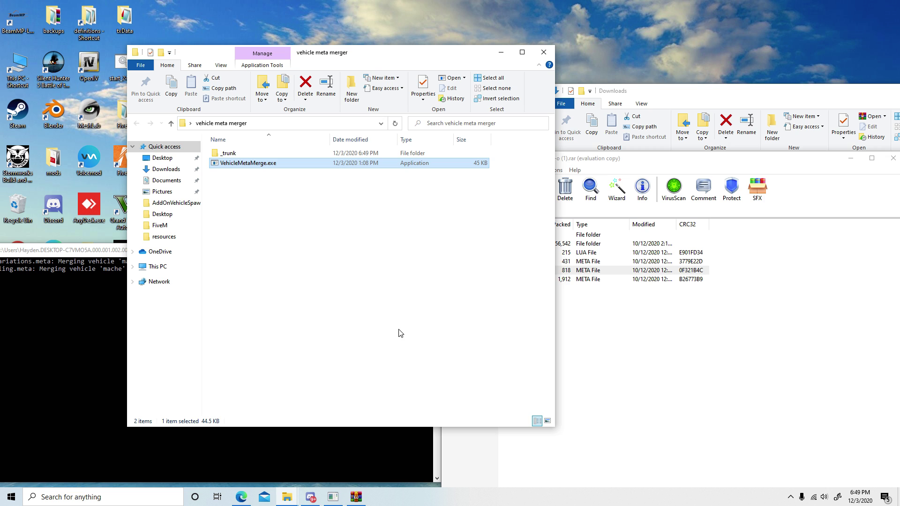
click(650, 333)
drag(486, 281, 267, 162)
Arrange the windows to check the Mustang merge lines in the console, and close the Mustang archive
drag(393, 57, 392, 22)
click(174, 258)
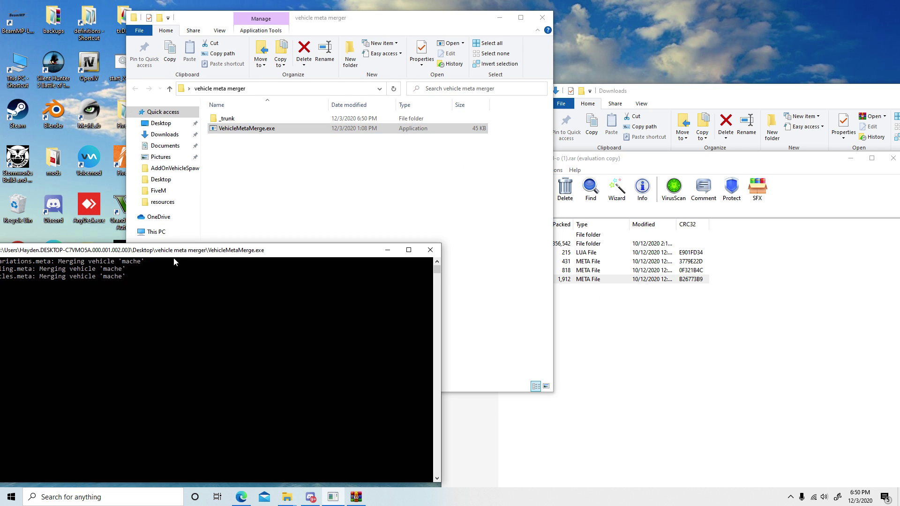
mouse_move(173, 250)
mouse_down()
mouse_move(261, 245)
mouse_move(188, 254)
mouse_up()
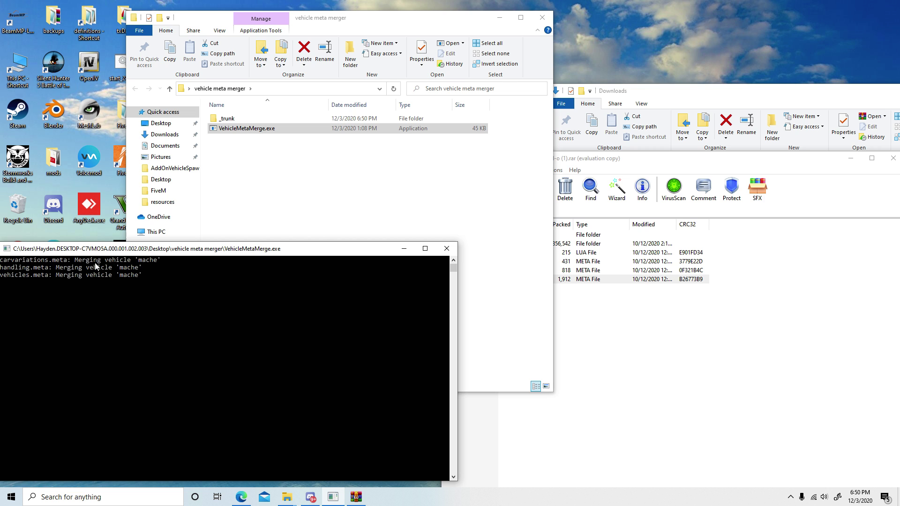
click(672, 357)
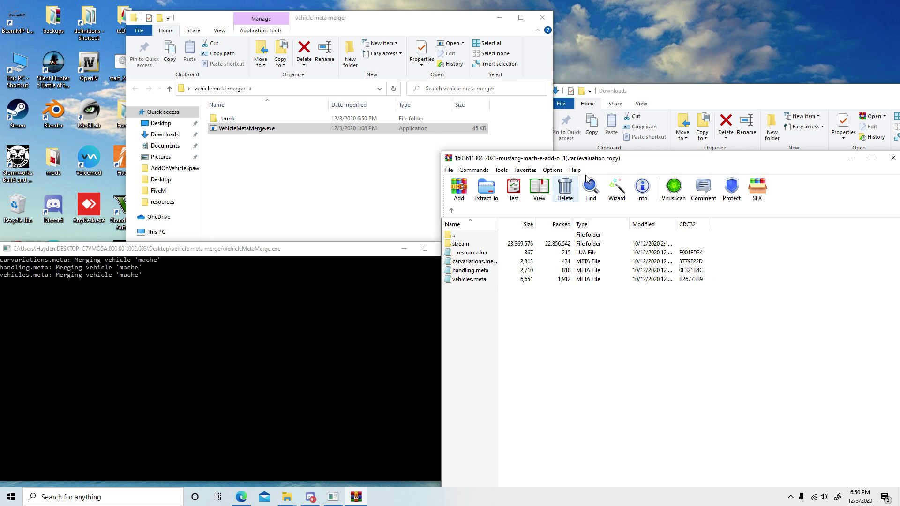
drag(609, 159, 460, 178)
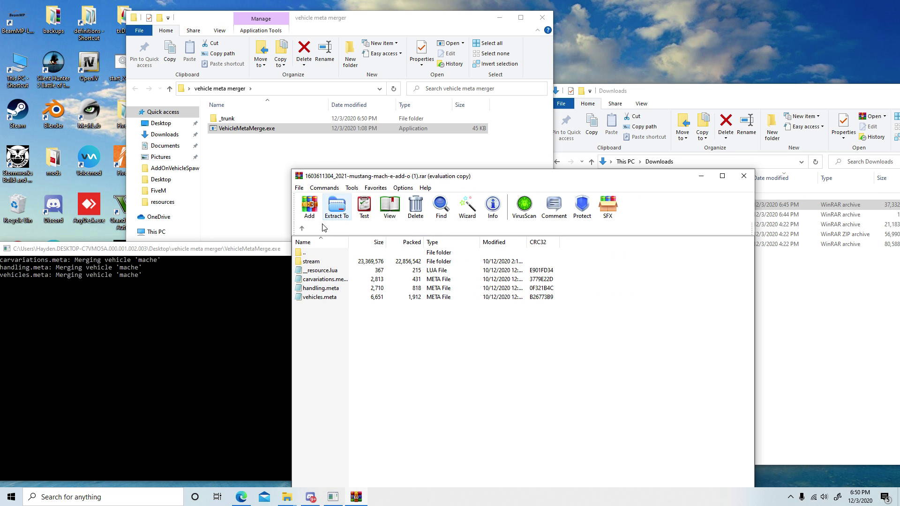
click(752, 179)
Open the FiveM bolide folder of b4dd16-Bolide.rar and merge its carvariations.meta with VehicleMetaMerge.exe
double_click(699, 224)
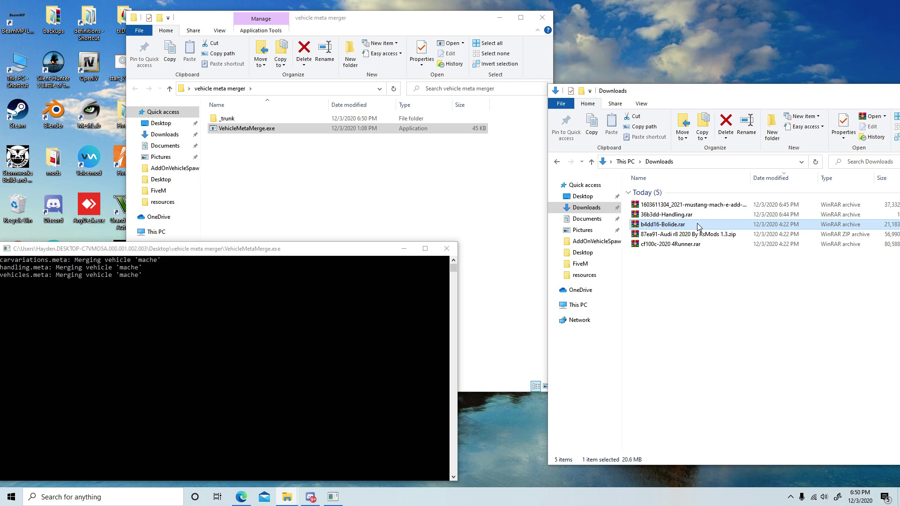
double_click(340, 263)
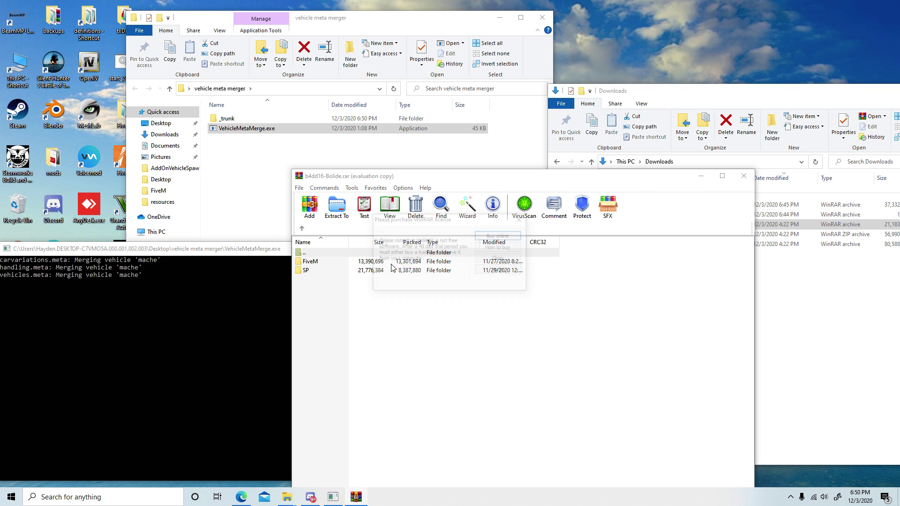
double_click(335, 264)
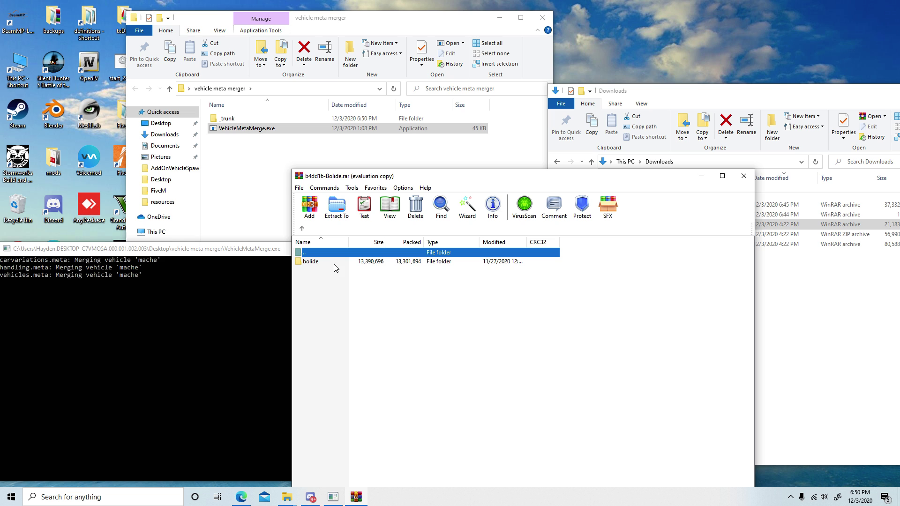
double_click(336, 265)
click(340, 279)
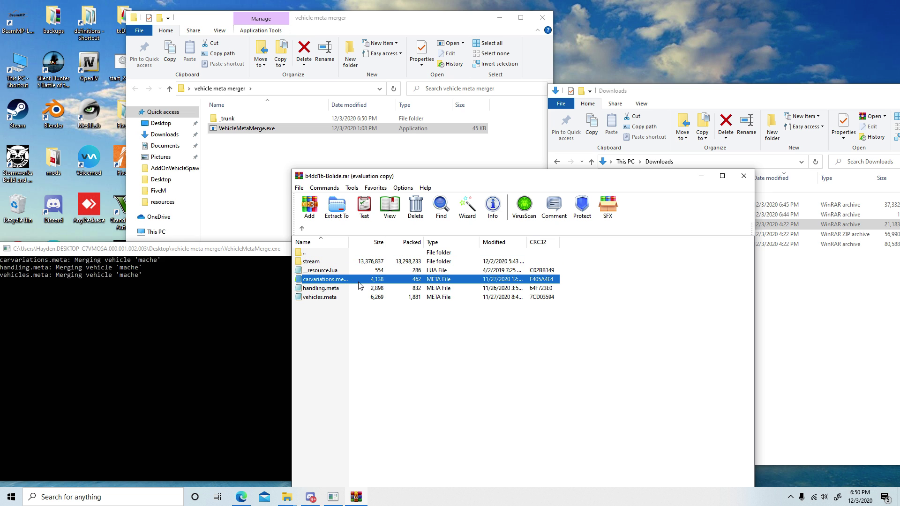
drag(287, 166, 229, 127)
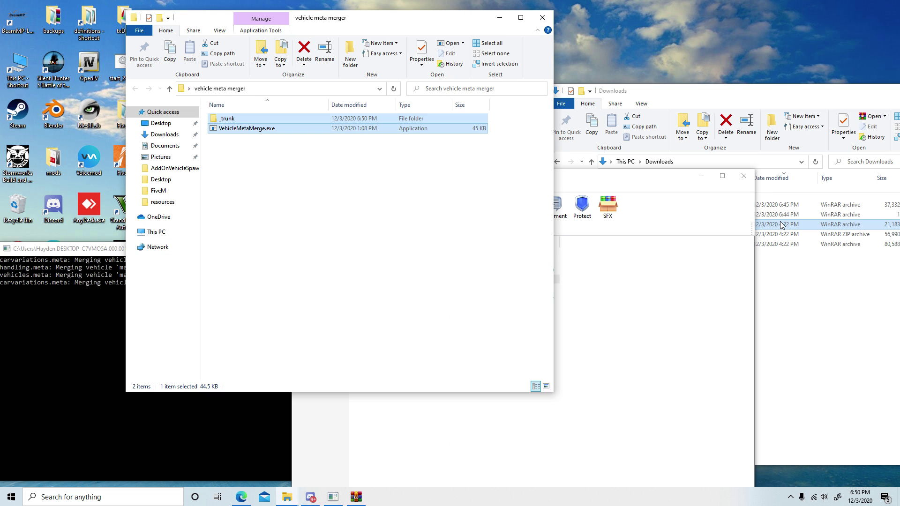
Move the Bolide archive clear of the merger folder and merge its handling.meta and vehicles.meta with VehicleMetaMerge.exe
click(606, 305)
drag(455, 178, 672, 167)
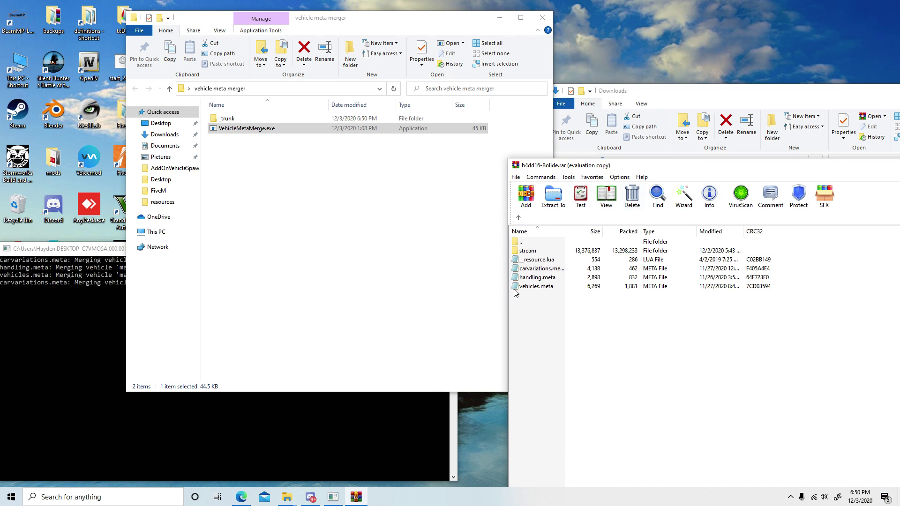
drag(565, 280, 242, 129)
click(590, 312)
drag(560, 286, 244, 127)
Check the Bolide merge lines in the console and close the Bolide archive
click(78, 340)
mouse_move(213, 249)
mouse_down()
mouse_move(272, 238)
mouse_move(214, 247)
mouse_up()
click(619, 368)
drag(673, 168, 448, 177)
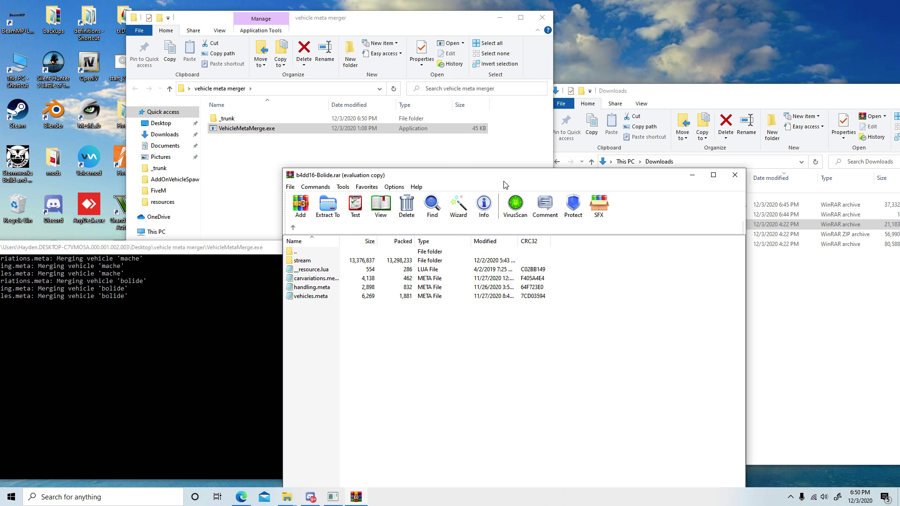
click(735, 180)
Open the Addon fiveM r820 folder of the Audi r8 2020 zip and merge its carcols.meta with VehicleMetaMerge.exe
double_click(727, 234)
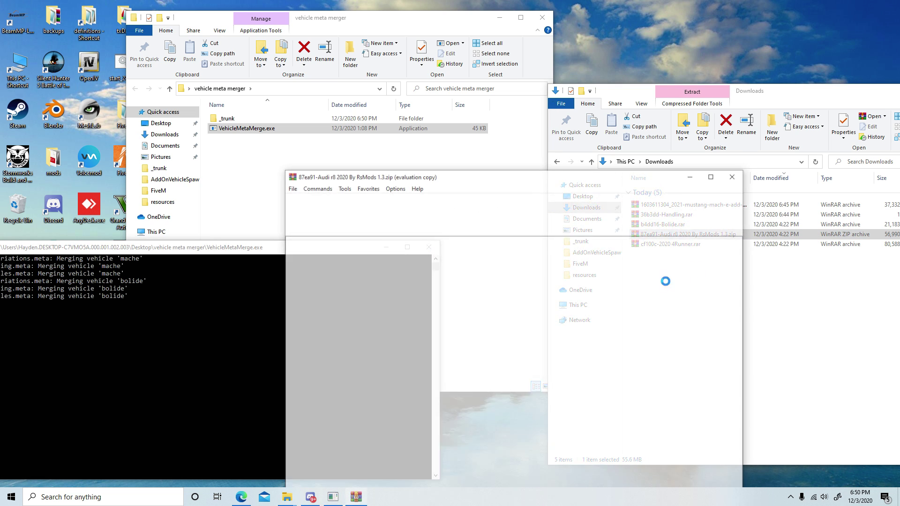
double_click(330, 260)
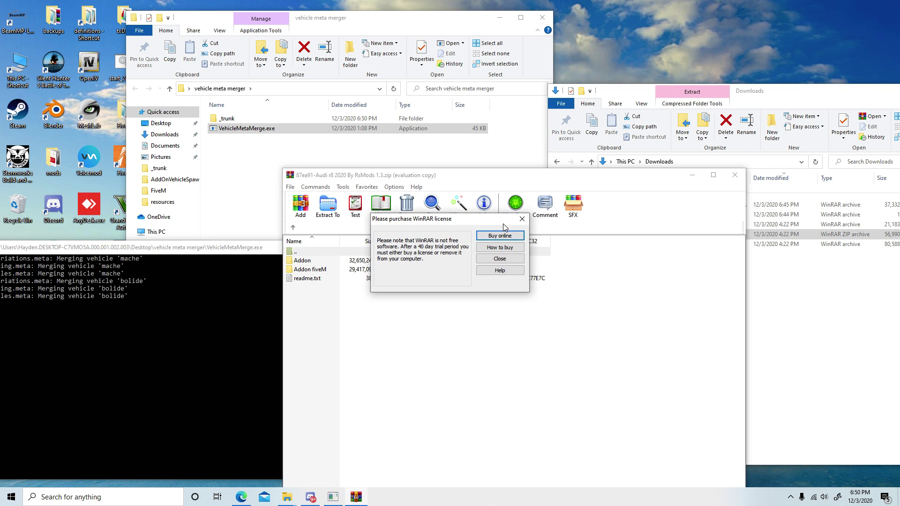
click(507, 214)
double_click(323, 271)
drag(422, 176, 580, 172)
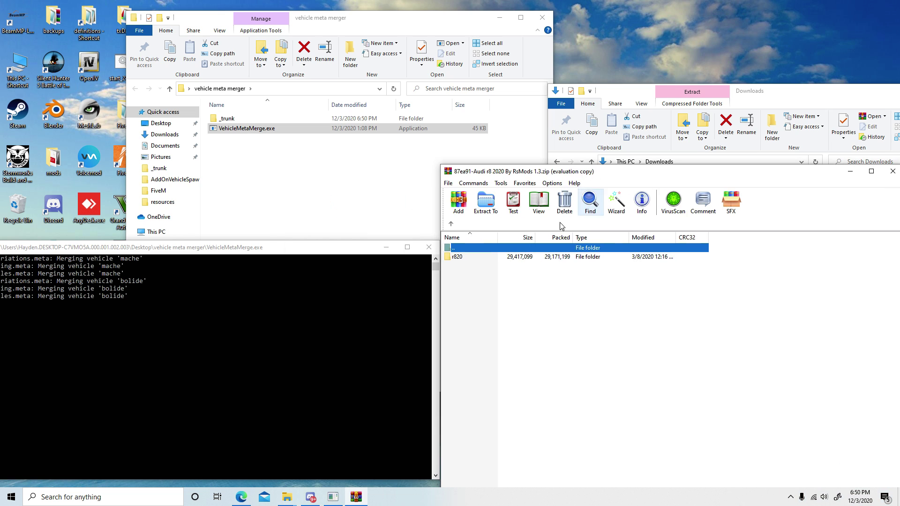
click(483, 258)
double_click(483, 261)
click(488, 276)
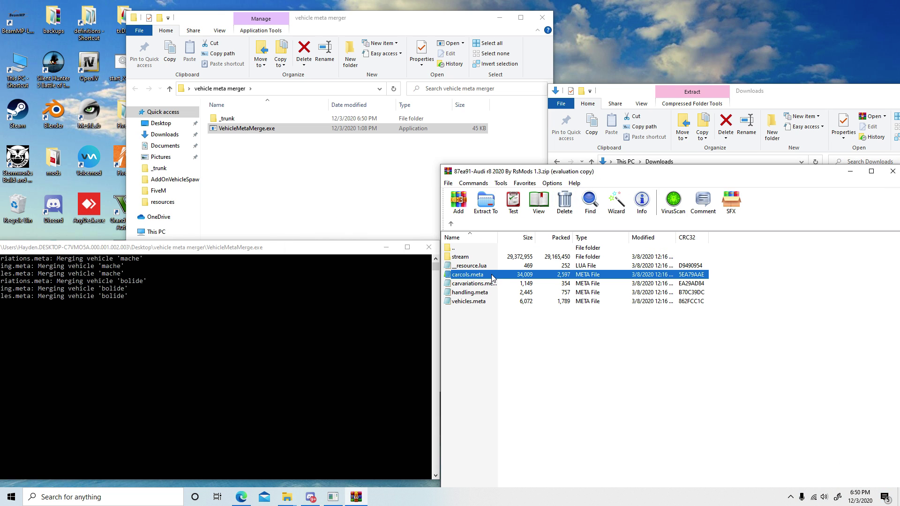
drag(524, 204, 258, 130)
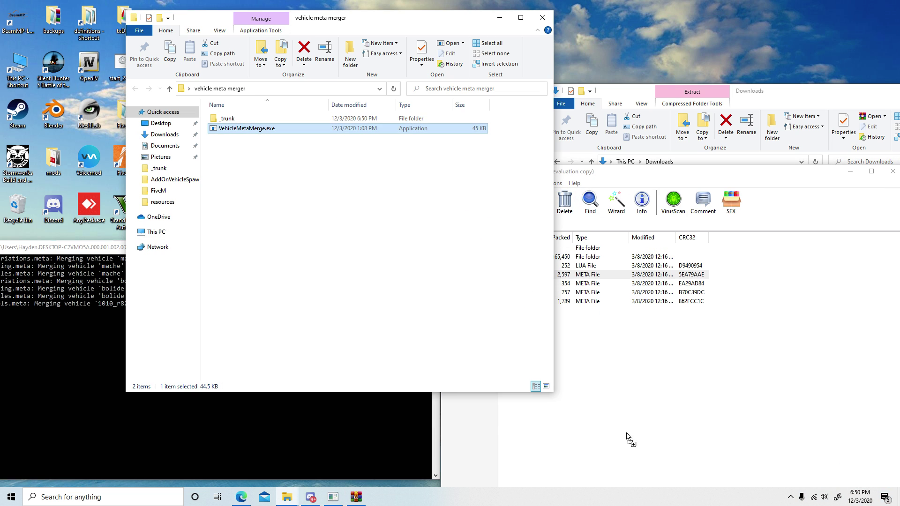
Merge the Audi zip's carvariations.meta, handling.meta and vehicles.meta with VehicleMetaMerge.exe and close the zip
drag(473, 284, 256, 128)
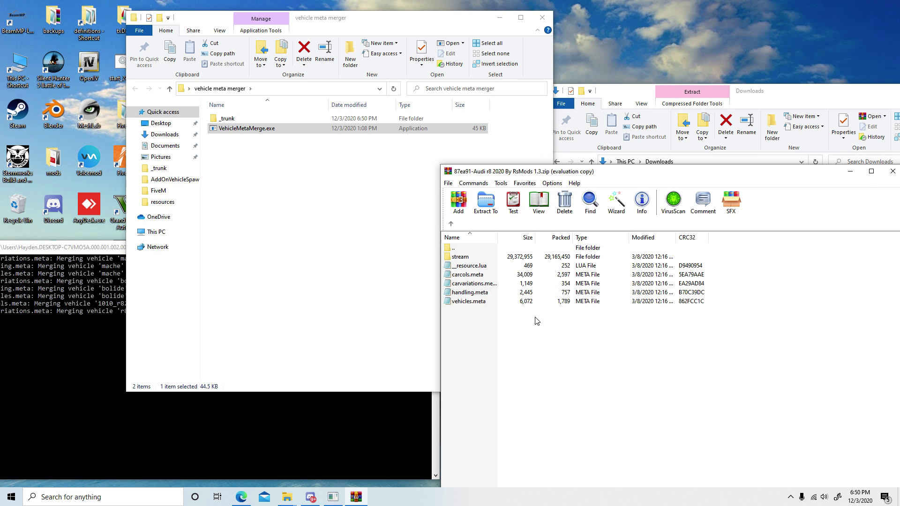
drag(496, 300, 492, 297)
click(501, 295)
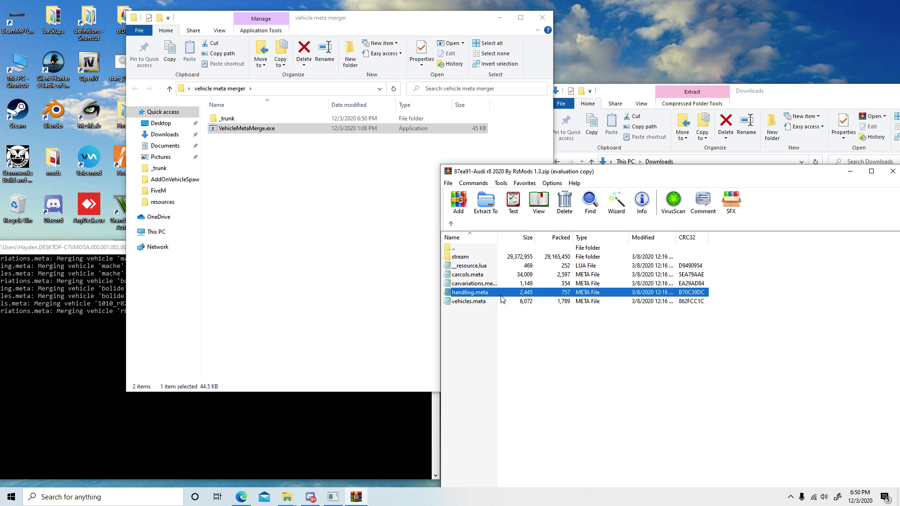
drag(295, 116, 282, 128)
click(480, 302)
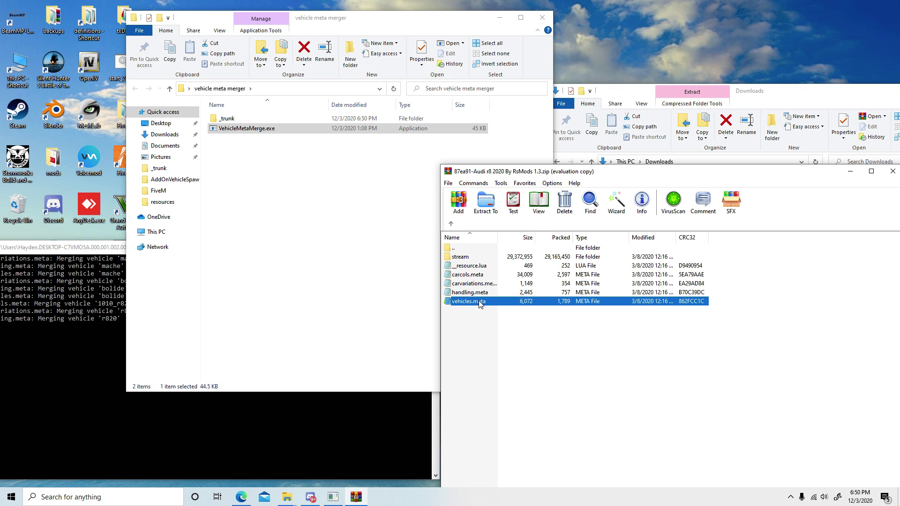
drag(340, 145, 227, 127)
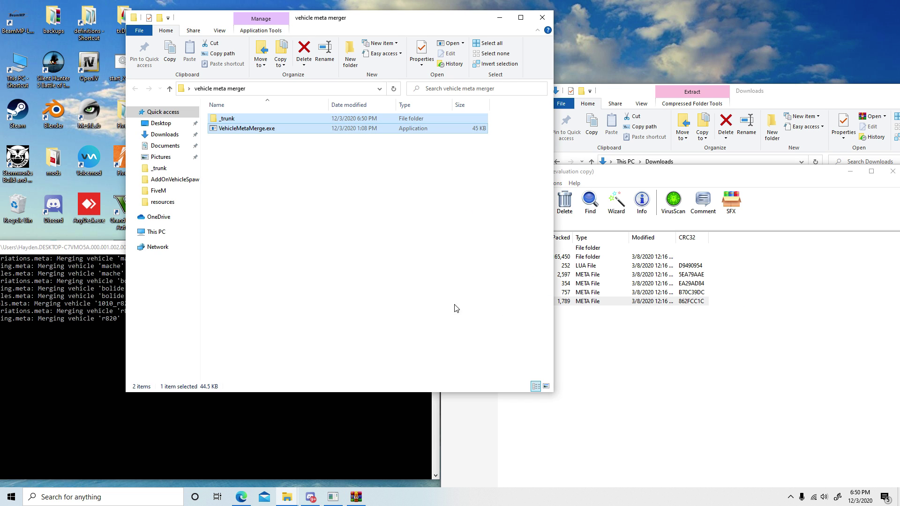
drag(664, 180, 458, 166)
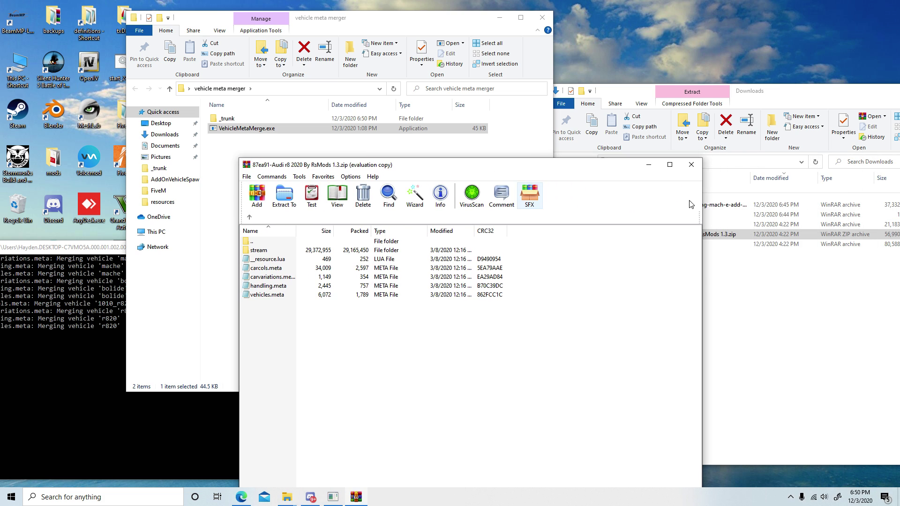
click(715, 160)
Open the FiveM folder inside 2020 4Runner in the cf100c-2020 4Runner.rar archive
double_click(708, 245)
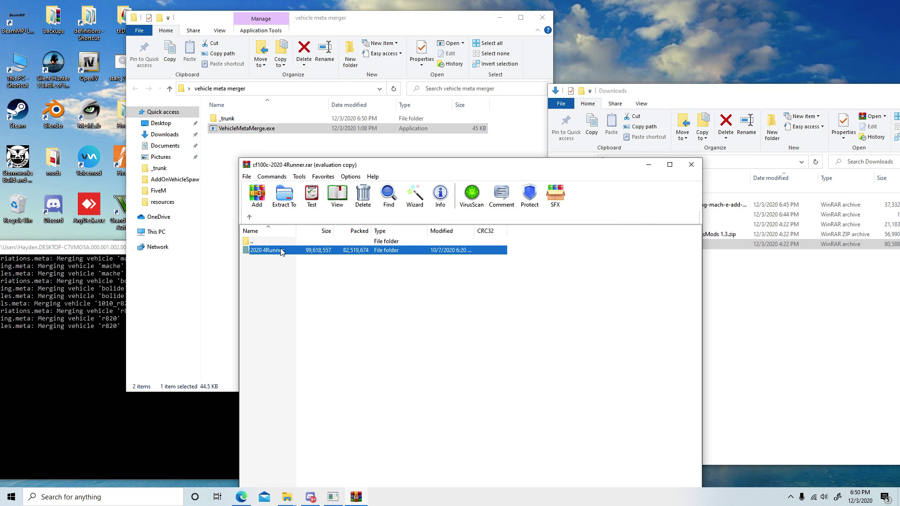
double_click(281, 250)
double_click(285, 252)
click(278, 253)
double_click(278, 253)
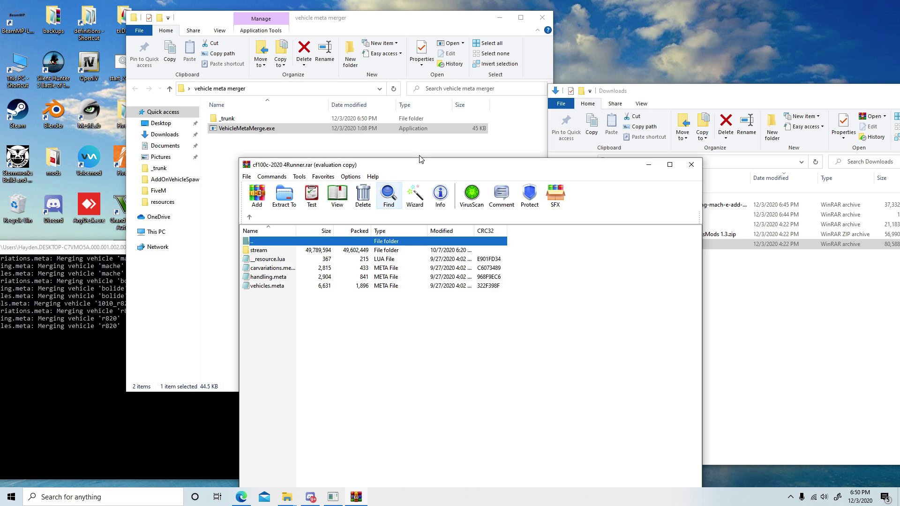
Merge the 4Runner archive's carvariations.meta with VehicleMetaMerge.exe, closing the extra empty merger console
drag(440, 165, 601, 166)
click(456, 270)
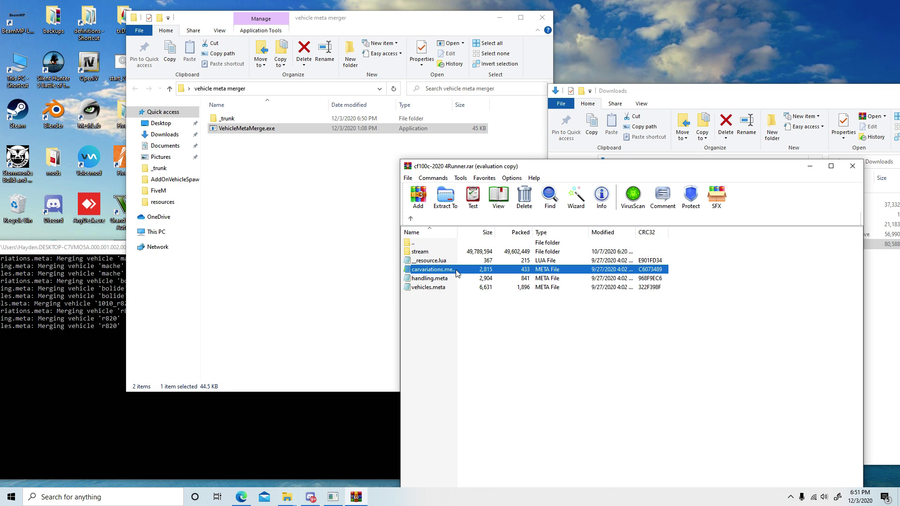
drag(529, 244, 272, 138)
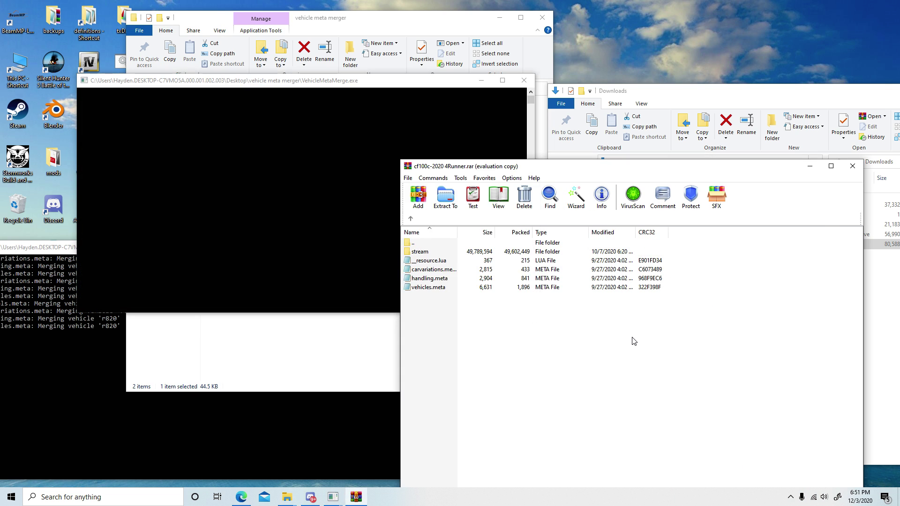
click(524, 80)
drag(458, 270, 258, 127)
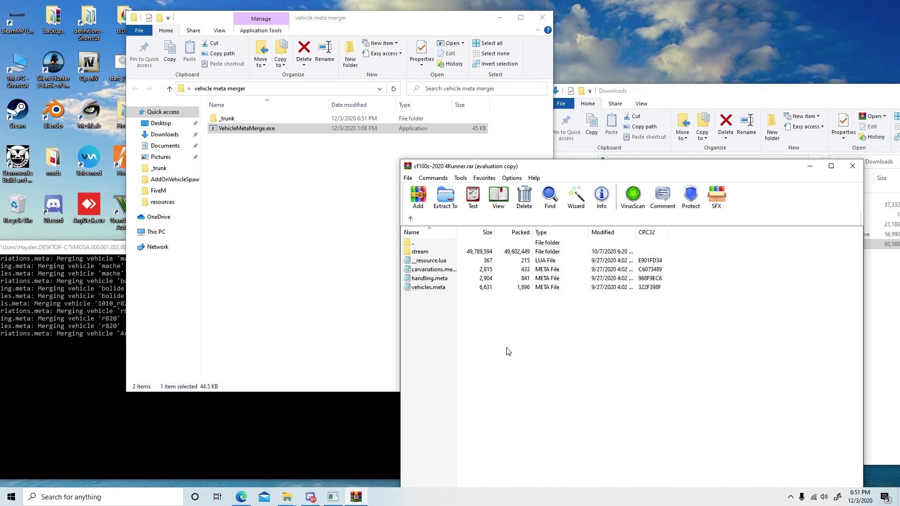
Merge the 4Runner archive's handling.meta and vehicles.meta with VehicleMetaMerge.exe
drag(458, 281, 258, 128)
click(508, 384)
click(458, 288)
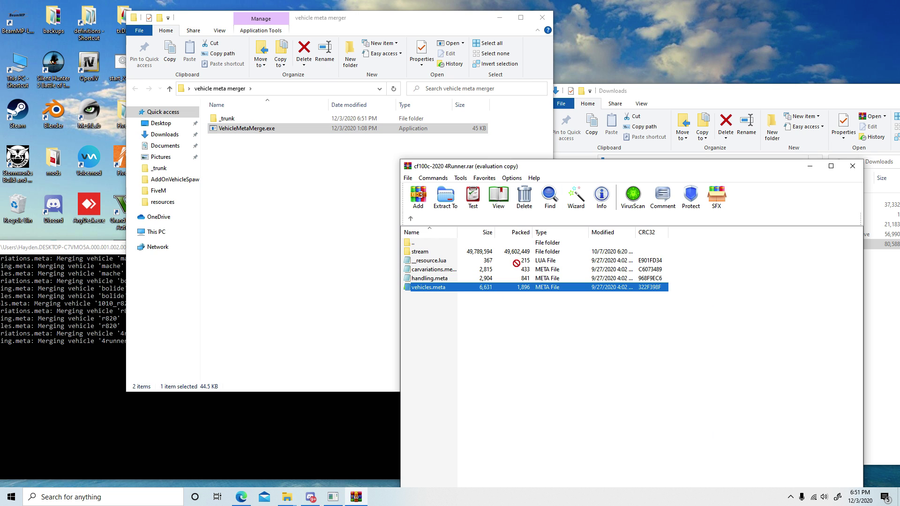
drag(249, 117, 249, 128)
click(661, 412)
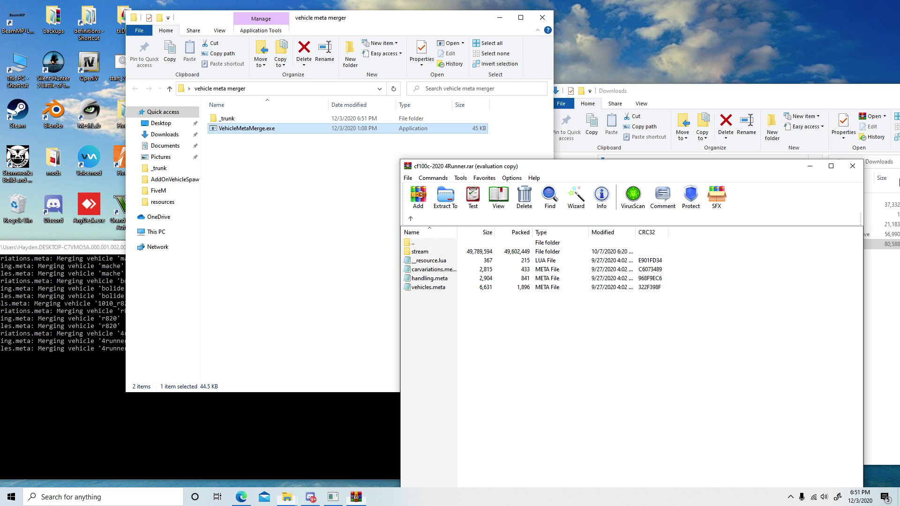
Close the 4Runner archive, put the merger folder window away and close the VehicleMetaMerge console to write out the merged files
click(851, 166)
click(500, 17)
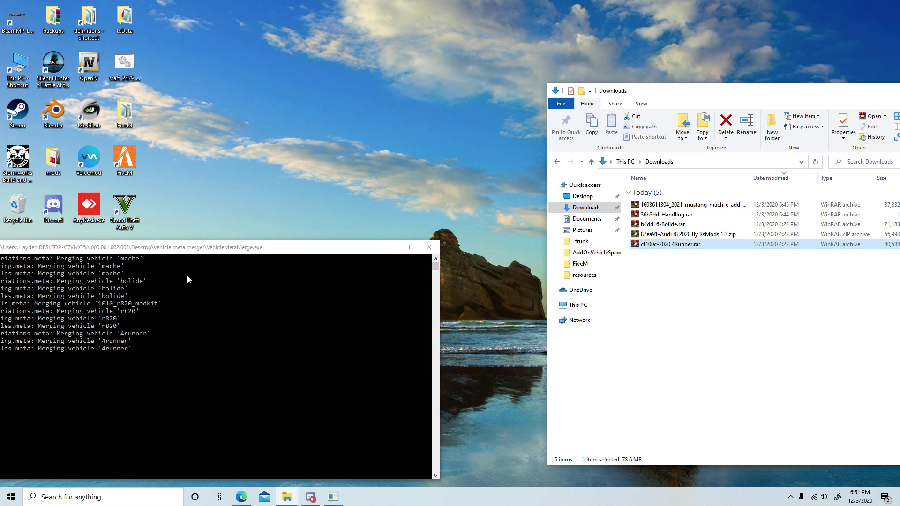
drag(192, 250, 284, 237)
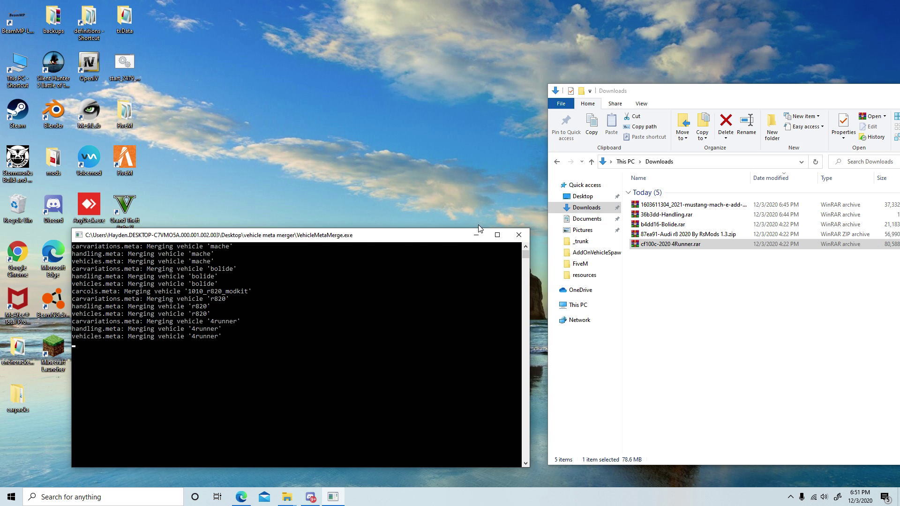
click(519, 236)
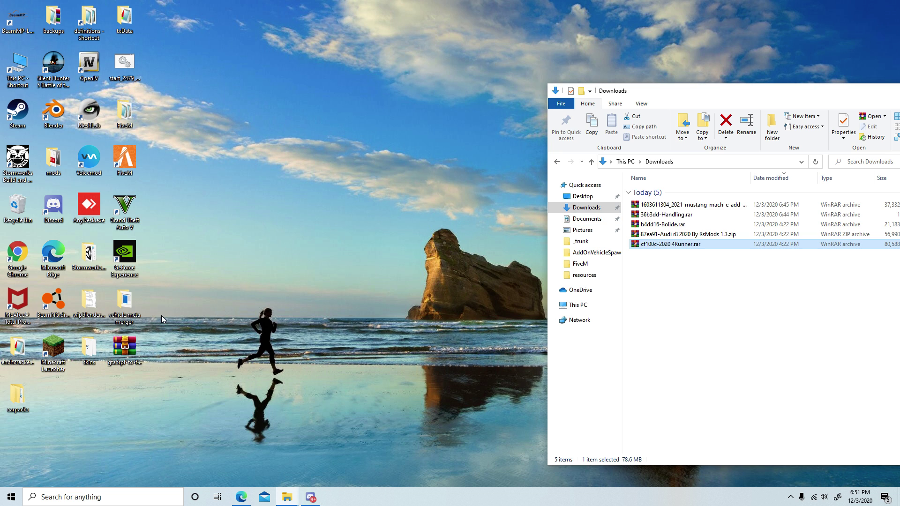
Move the merged carcols.meta, carvariations.meta, handling.meta and vehicles.meta from the vehicle meta merger folder into the carpacks folder
double_click(124, 312)
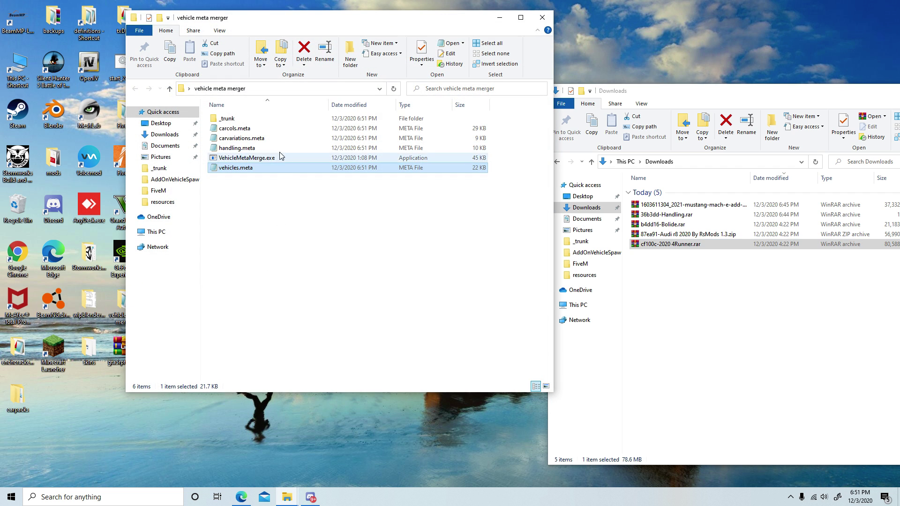
click(11, 402)
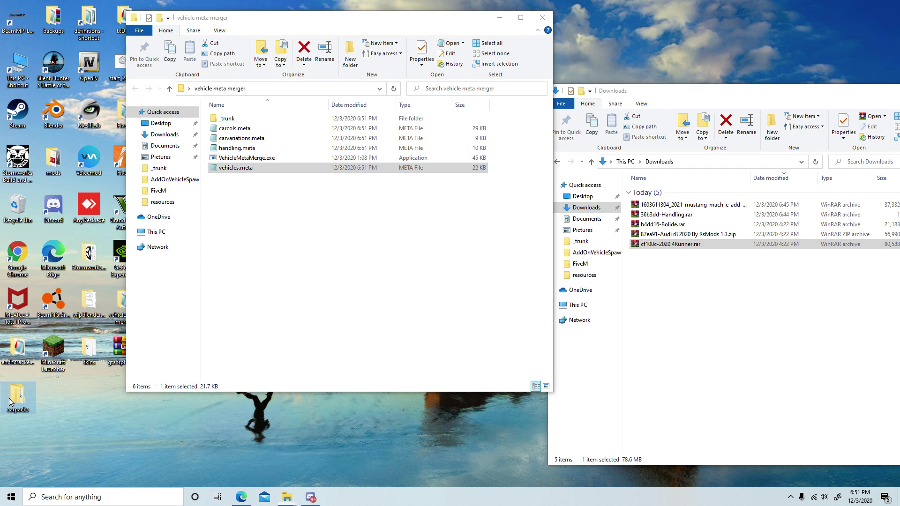
drag(272, 20, 459, 142)
click(266, 171)
ctrl+click(258, 147)
ctrl+click(259, 138)
ctrl+click(257, 128)
drag(259, 138, 600, 344)
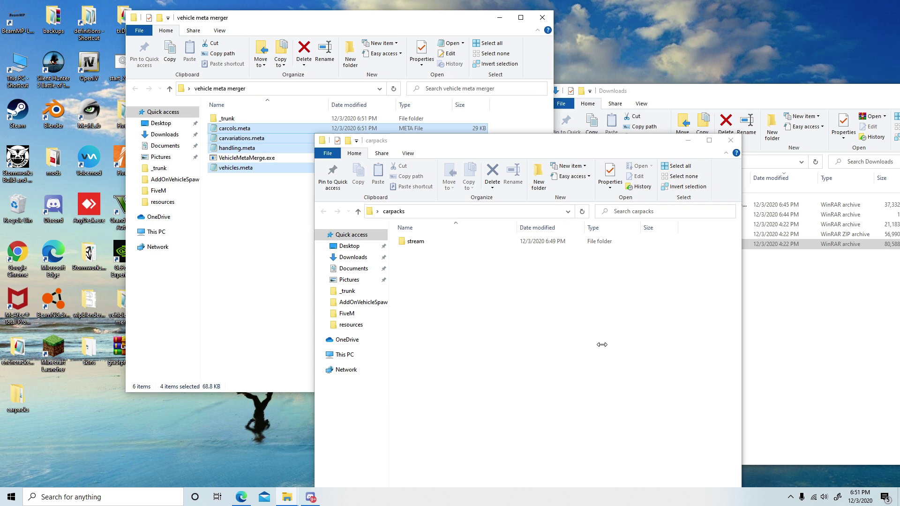
Open the Audi r8 2020 zip from Downloads, go into its r820 folder and place the archive beside the carpacks window
click(842, 312)
click(736, 234)
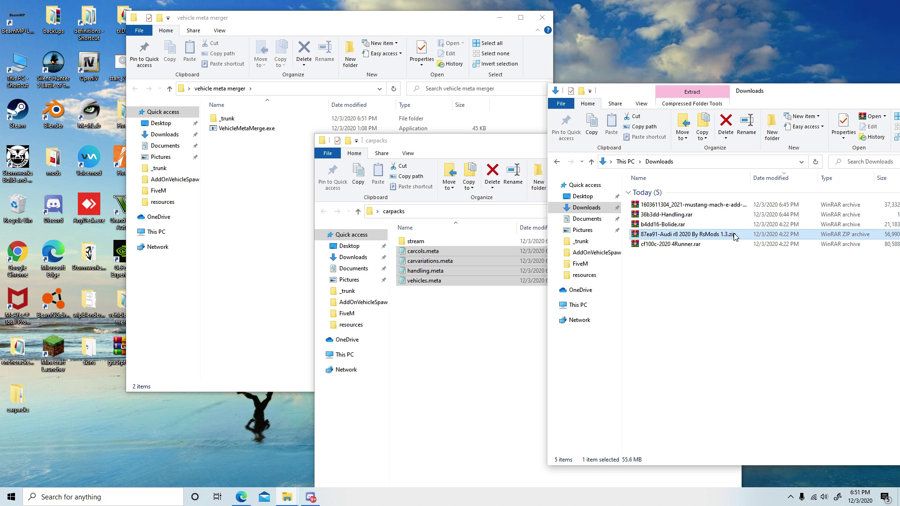
key(Return)
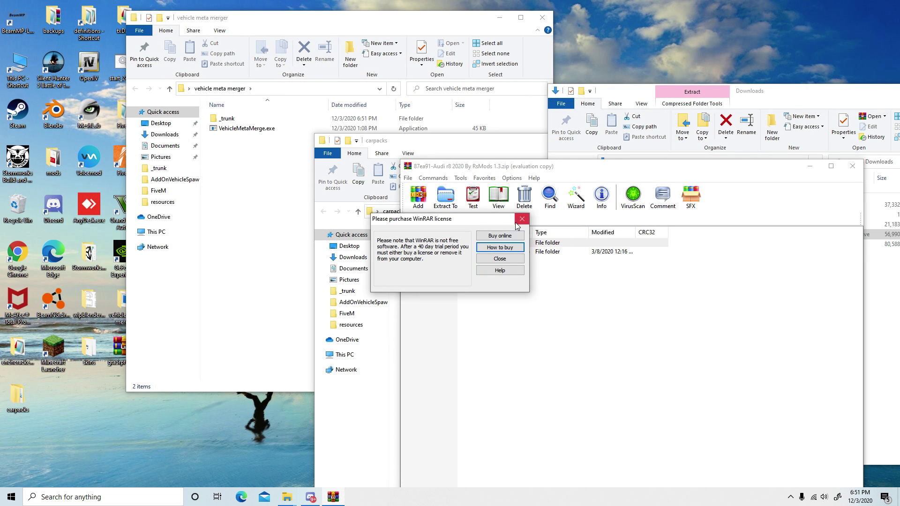
click(521, 220)
double_click(449, 252)
click(450, 260)
key(BackSpace)
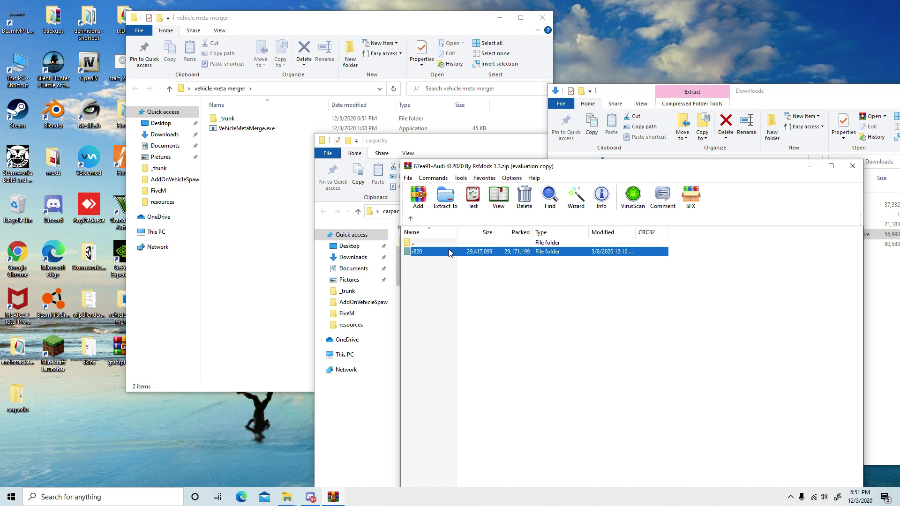
double_click(450, 252)
drag(545, 168, 701, 188)
Extract __resource.lua from the Audi zip's r820 folder into carpacks and close the archive
click(588, 281)
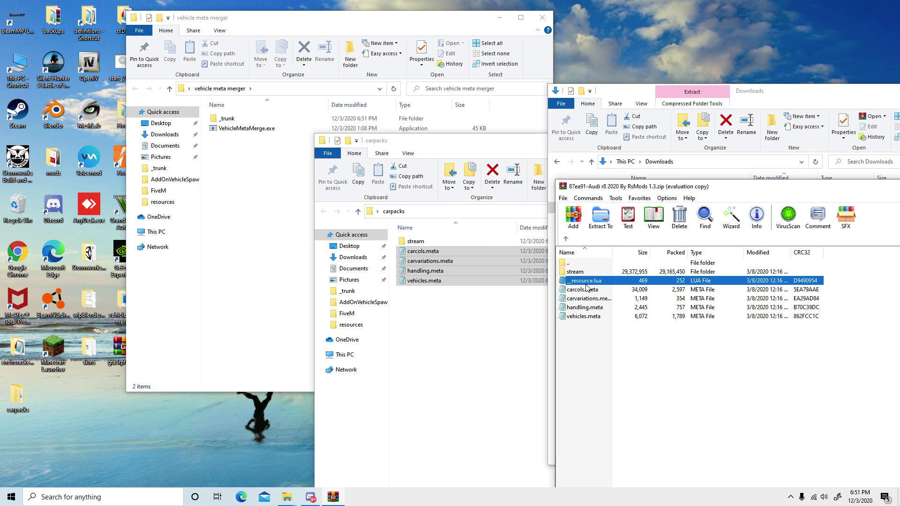
drag(481, 327, 441, 328)
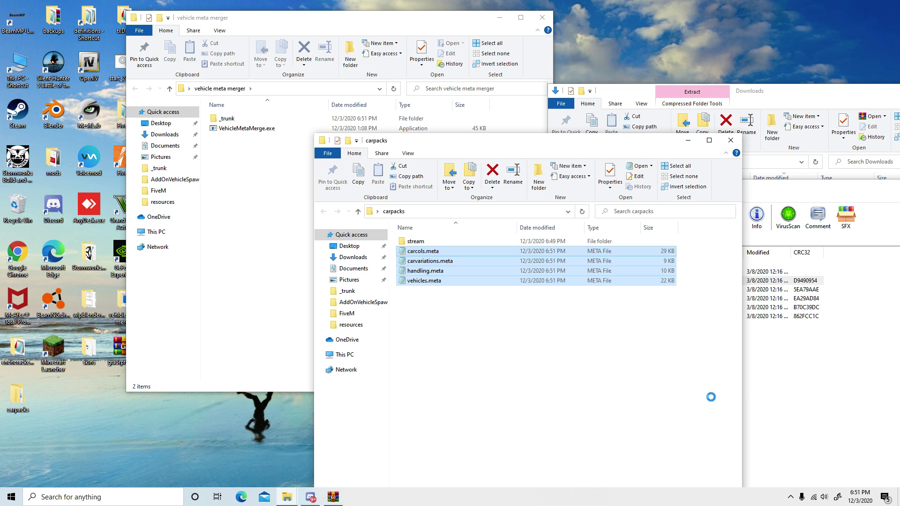
click(798, 378)
drag(754, 187, 421, 185)
click(682, 186)
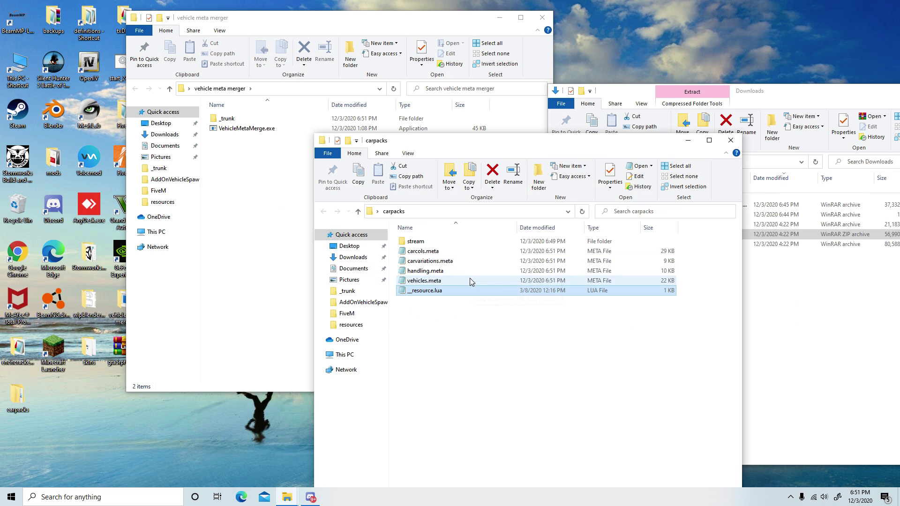
Close the carpacks, Downloads and vehicle meta merger folder windows
click(731, 140)
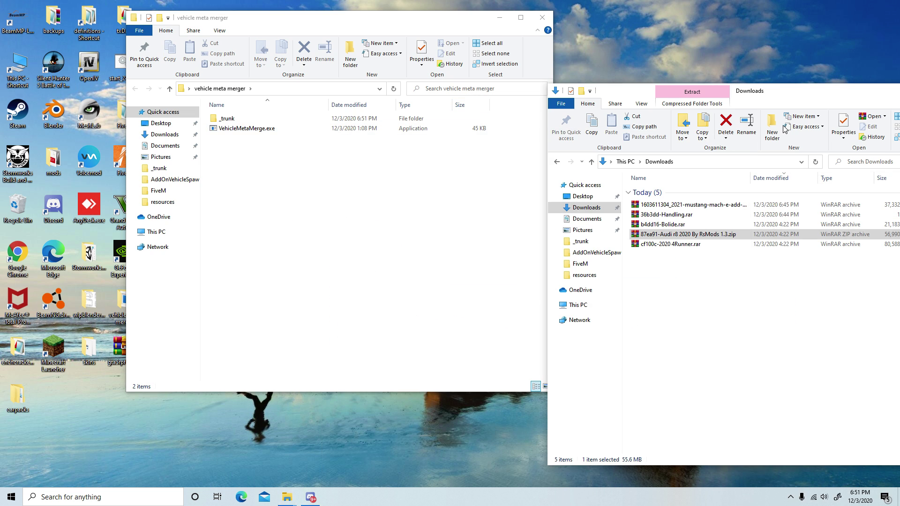
drag(781, 96, 506, 122)
click(690, 117)
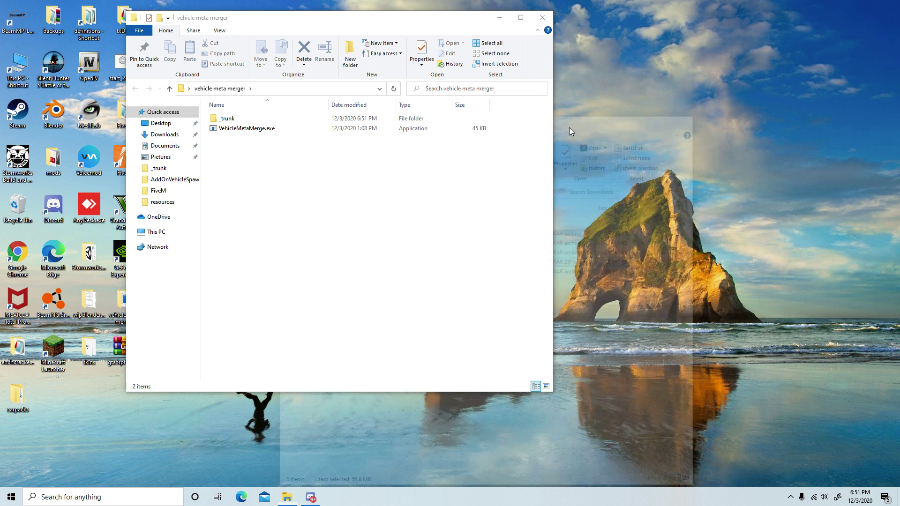
click(542, 18)
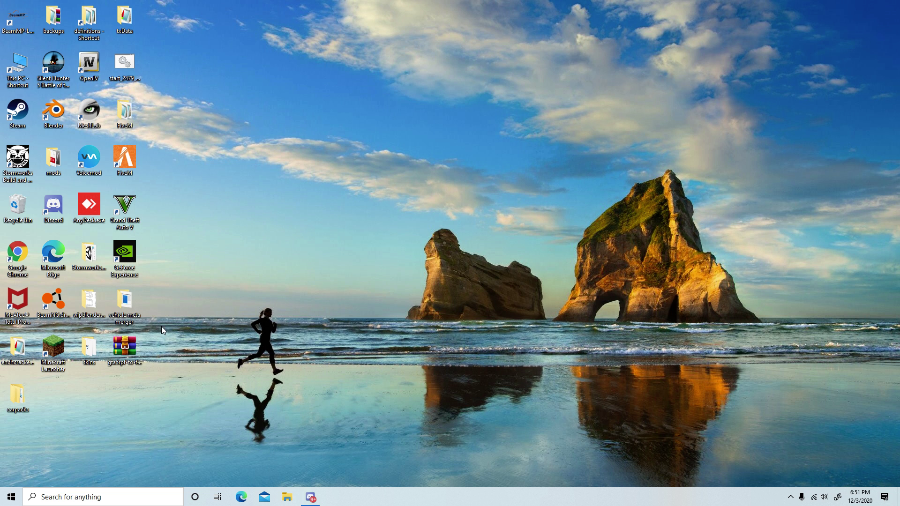
Move the carpacks folder from the desktop into the FiveM server's resources folder
double_click(130, 117)
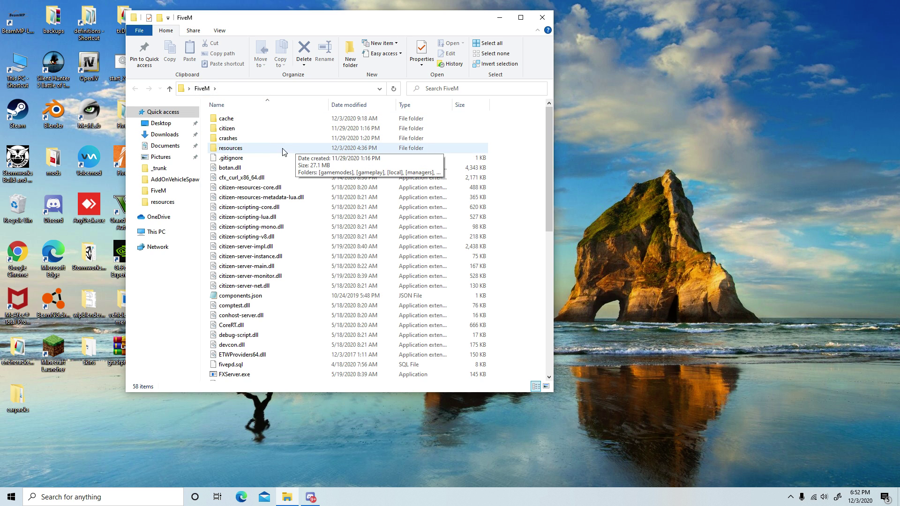
double_click(261, 149)
drag(26, 385, 257, 284)
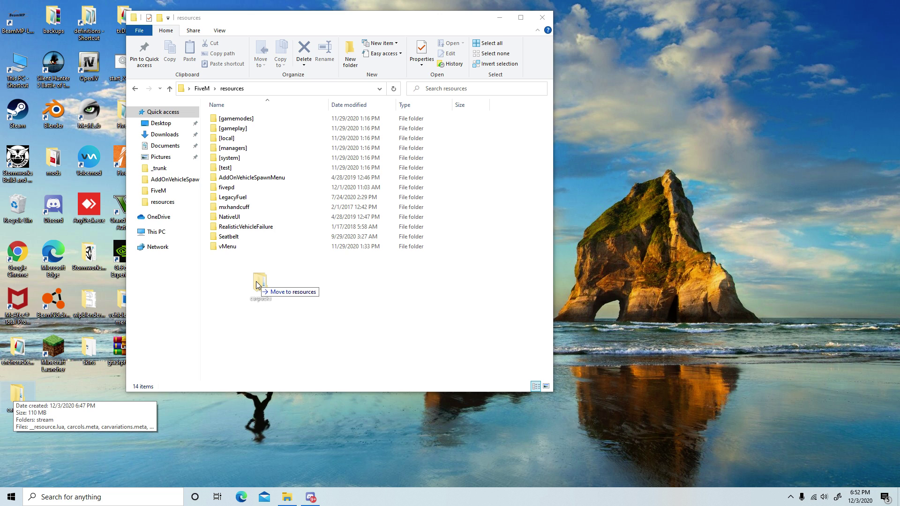
drag(257, 285, 248, 266)
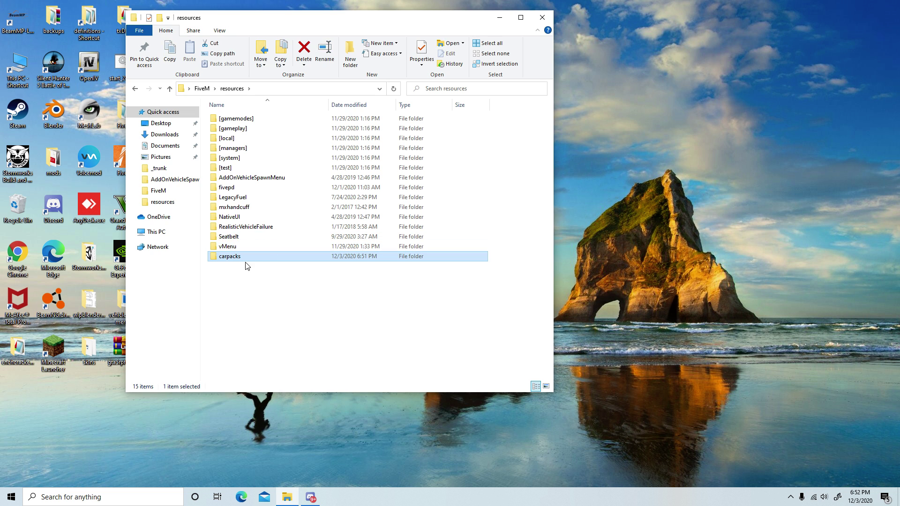
Open server.cfg from the FiveM folder and add the line "start carpack" below "start fivepd"
key(alt+Left)
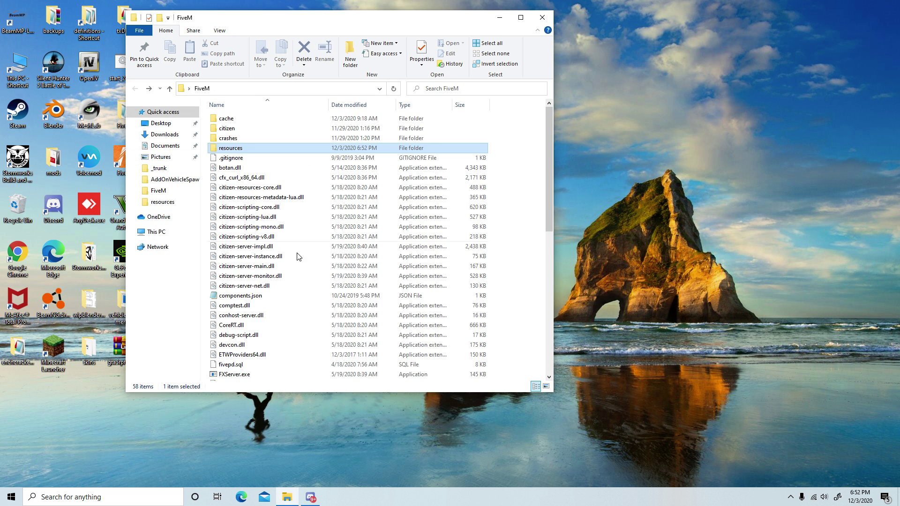
scroll(256, 284, down, 7)
scroll(256, 283, down, 4)
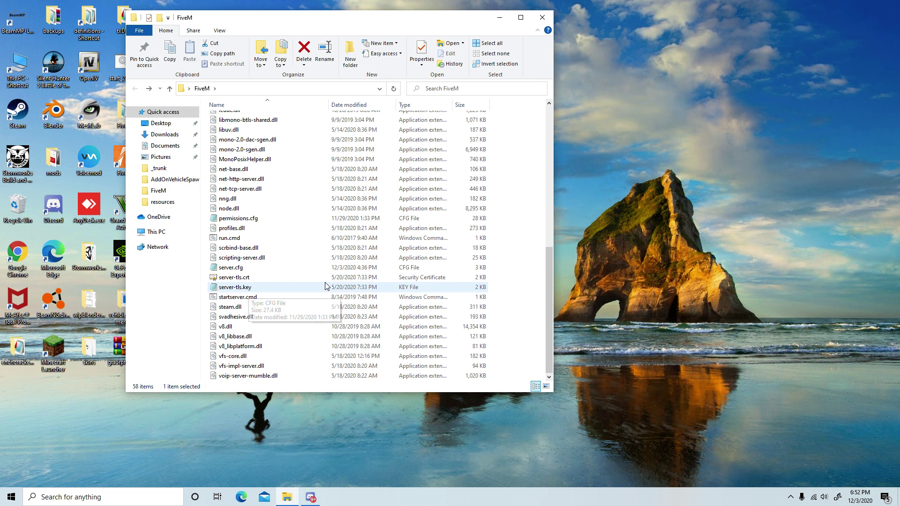
click(267, 273)
double_click(268, 272)
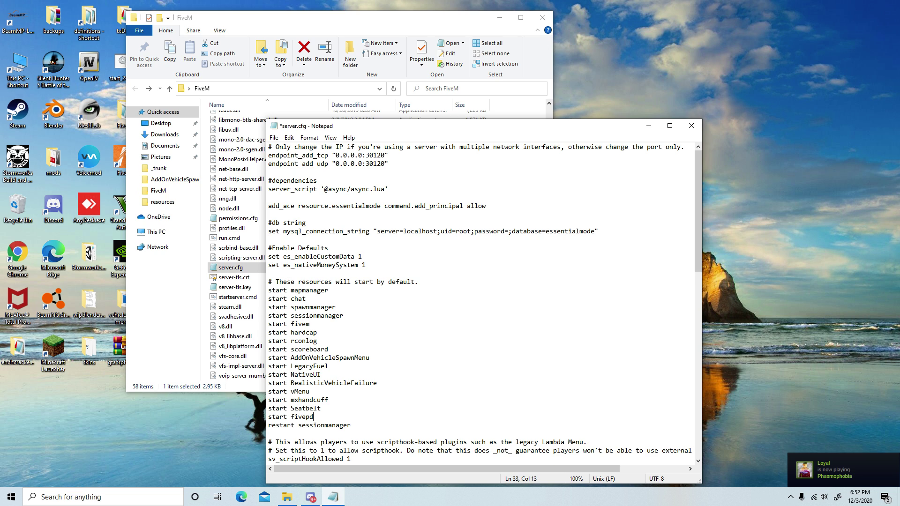
key(Return)
text(star)
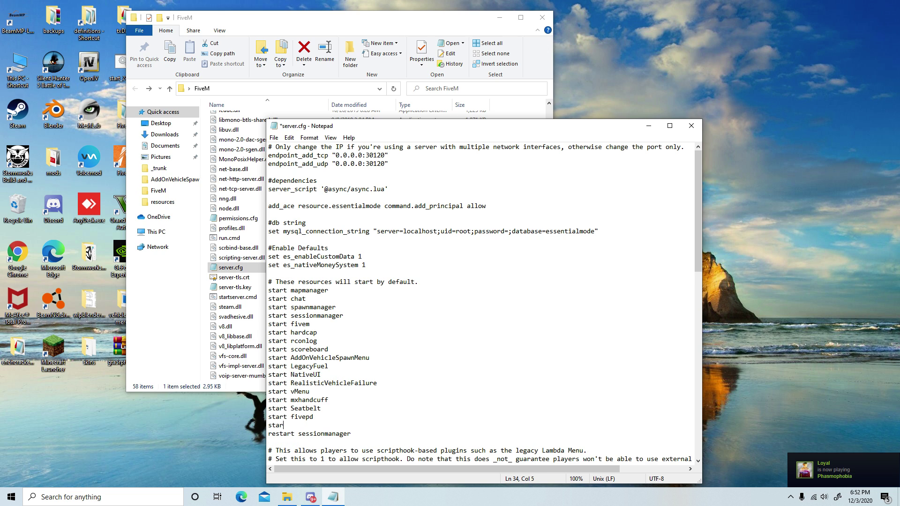
text(t carpa)
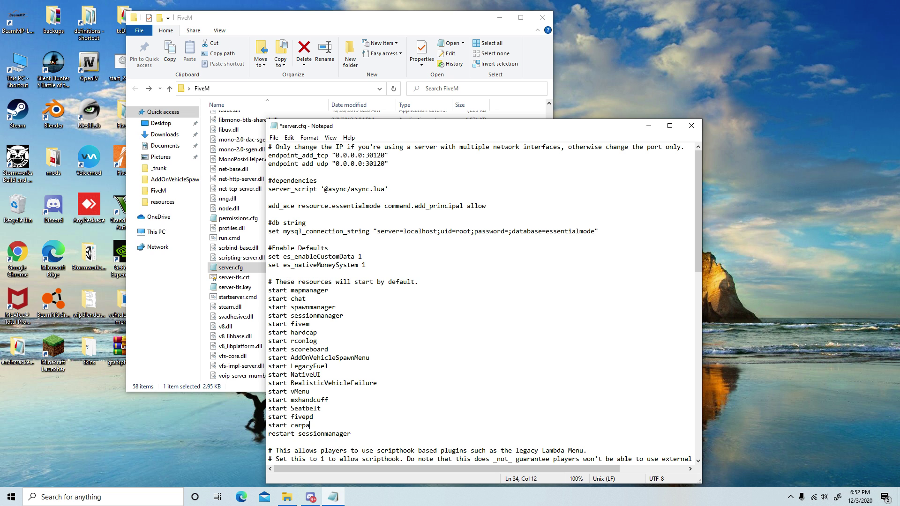
Rename the carpacks folder in FiveM's resources to carpack, then close the folder window and server.cfg
click(284, 16)
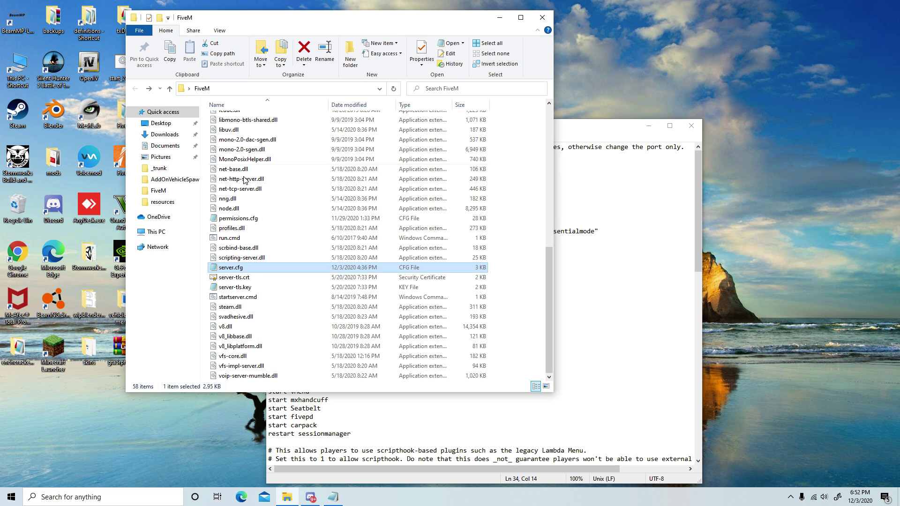
scroll(269, 235, up, 7)
click(263, 158)
double_click(269, 149)
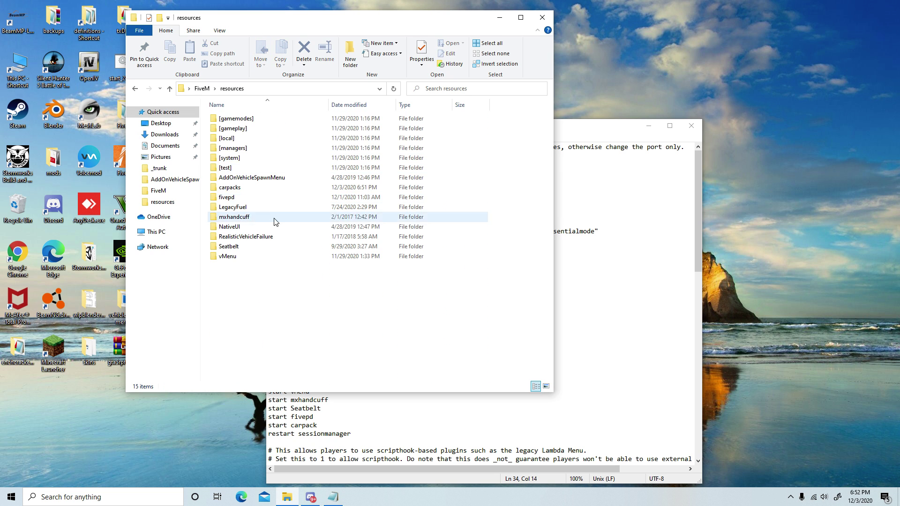
click(248, 186)
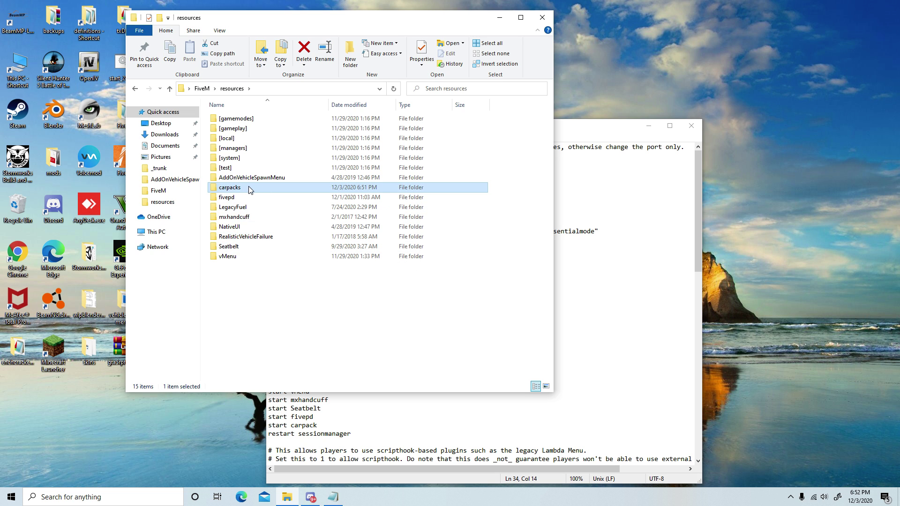
click(249, 187)
click(253, 189)
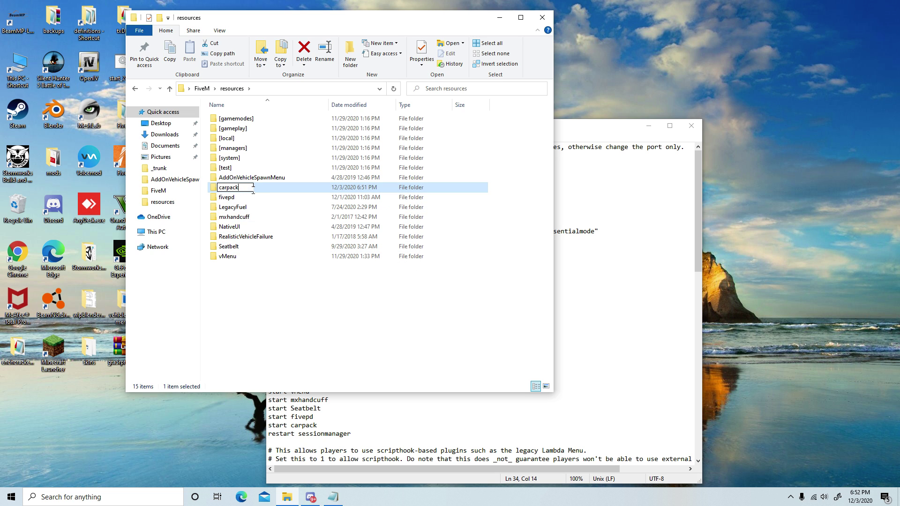
click(245, 287)
click(542, 18)
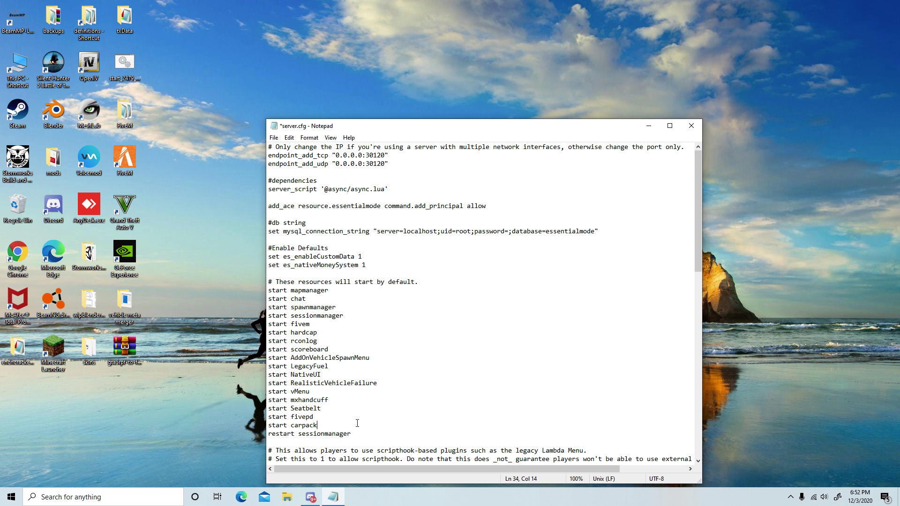
click(692, 125)
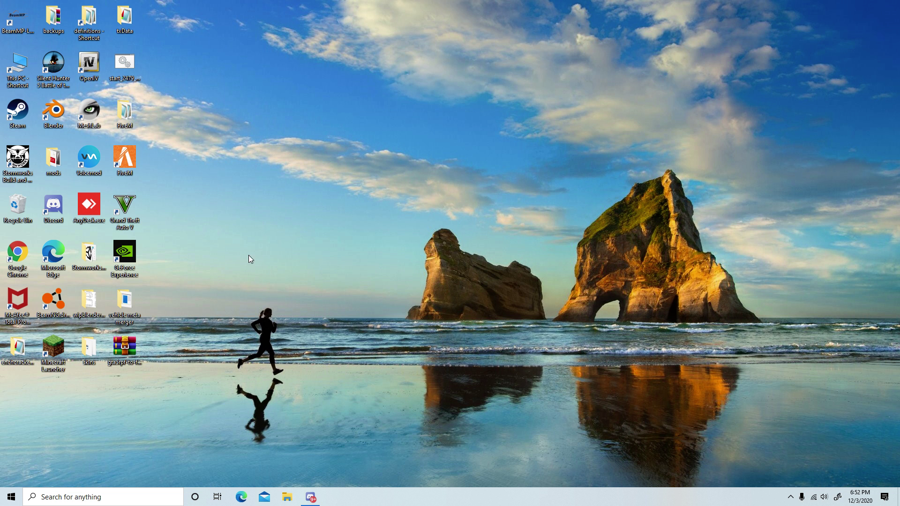
Open Add-On Vehicles.txt from the AddOnVehicleSpawnMenu folder in FiveM's resources
double_click(128, 116)
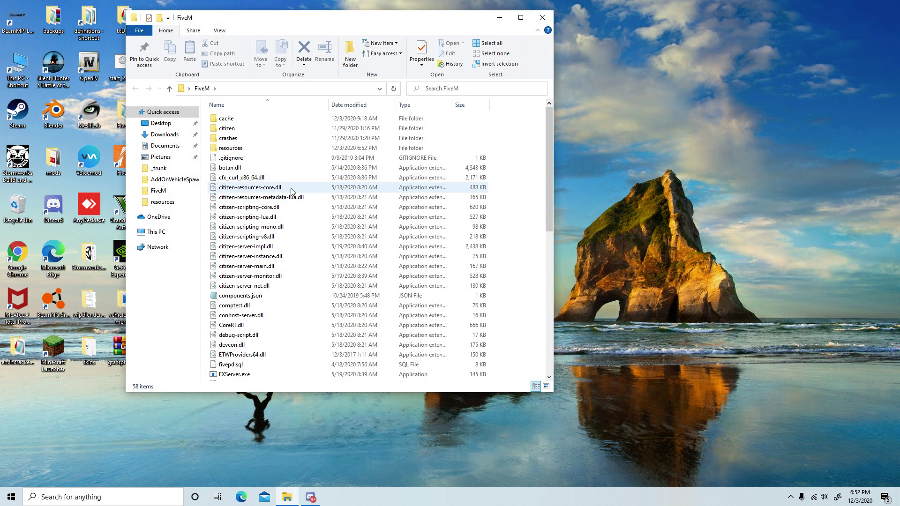
double_click(251, 149)
drag(297, 19, 586, 48)
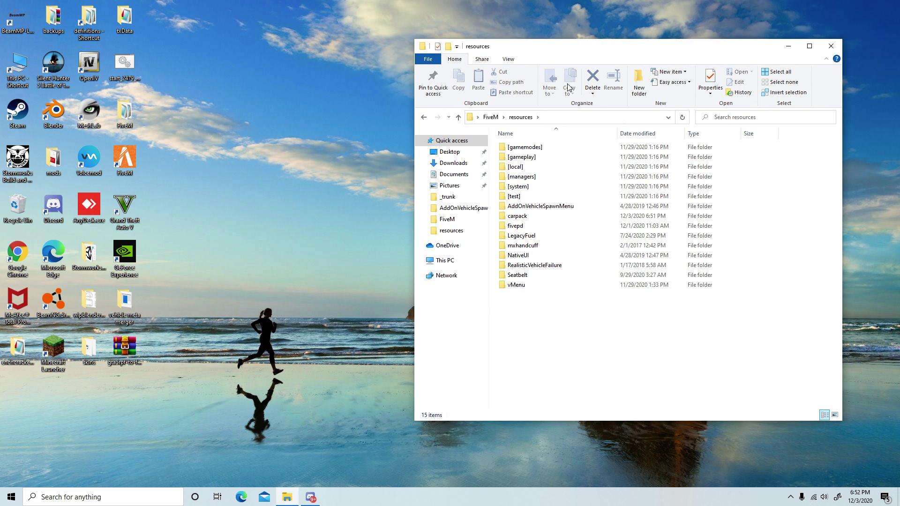
double_click(558, 207)
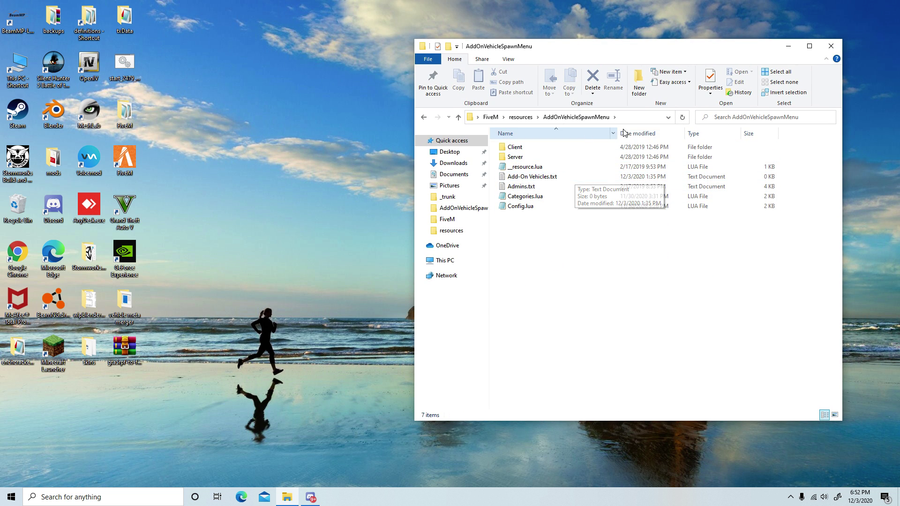
double_click(575, 180)
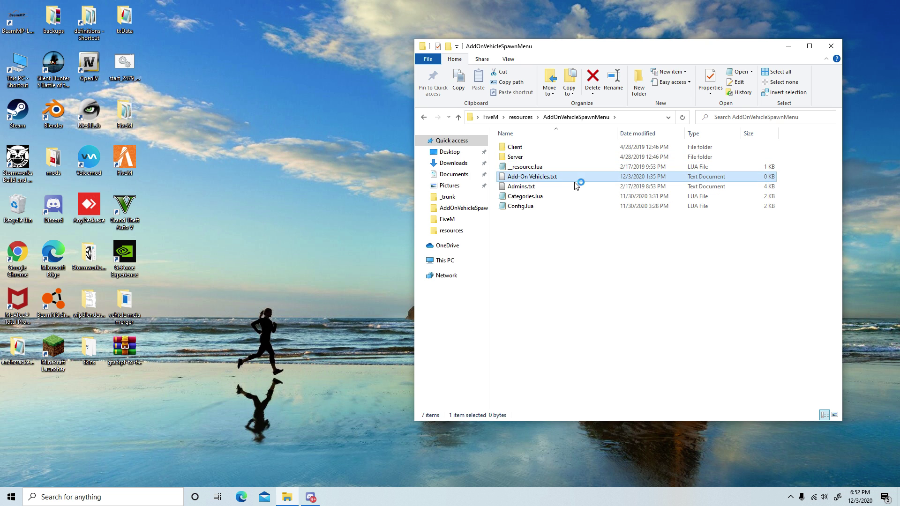
Return to the resources folder and place its window beside the Add-On Vehicles.txt window
click(633, 54)
click(424, 117)
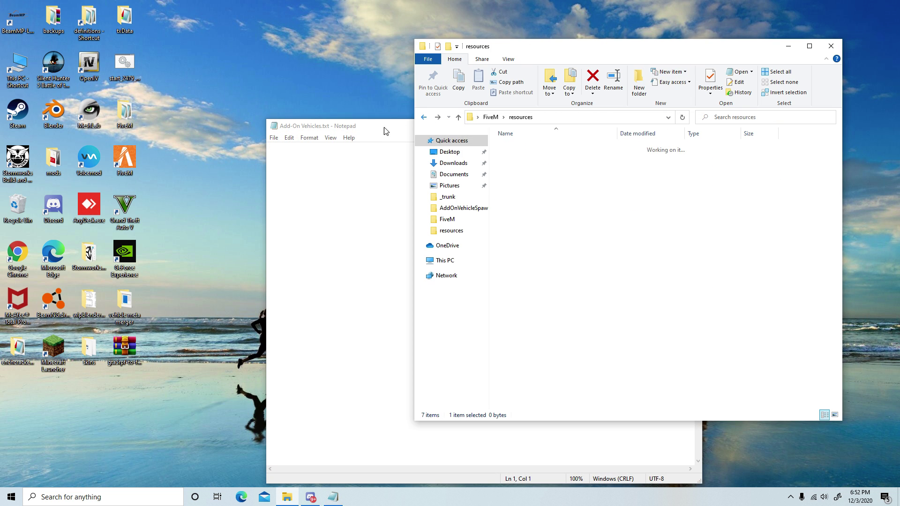
drag(384, 130, 200, 135)
click(574, 305)
drag(549, 54, 612, 63)
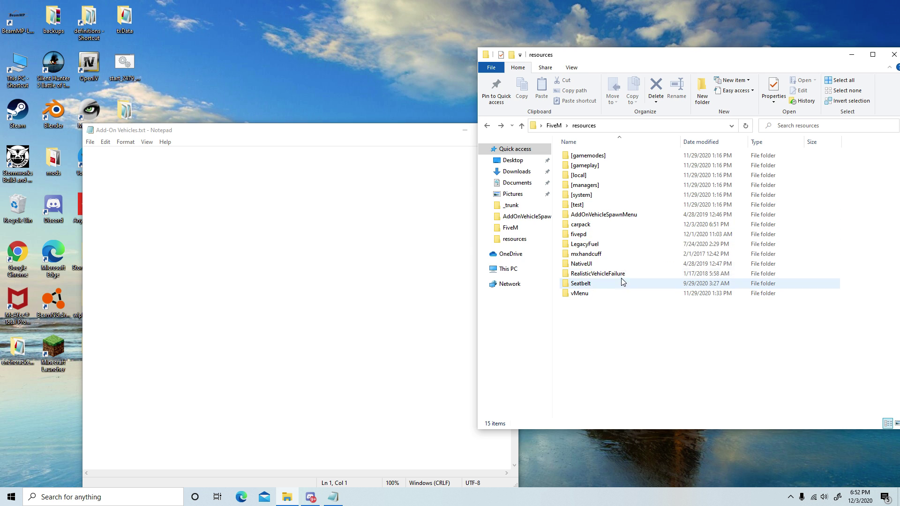
Open the carpack's stream folder for the model names and write the entry "4runner: Toyota 4runner" in Add-On Vehicles.txt
double_click(628, 224)
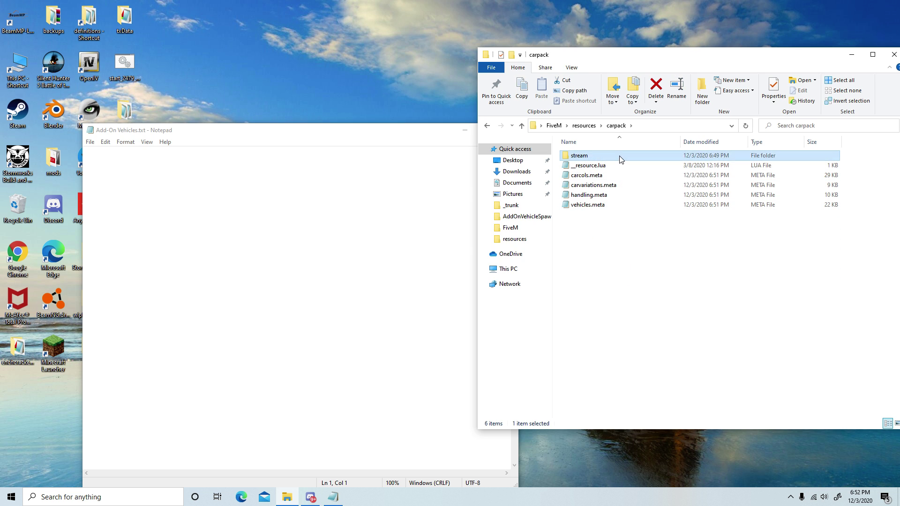
double_click(620, 159)
click(245, 175)
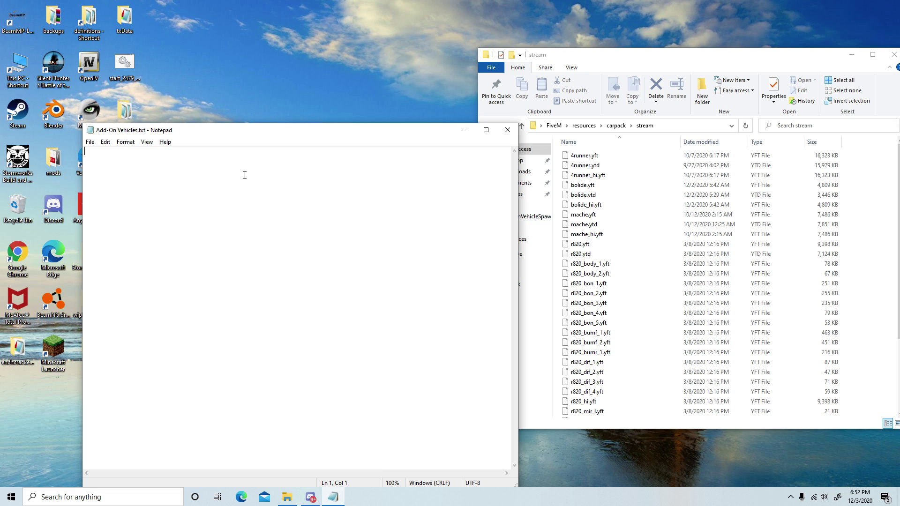
text(4runner:)
text( Toyo)
text(ota 4runner)
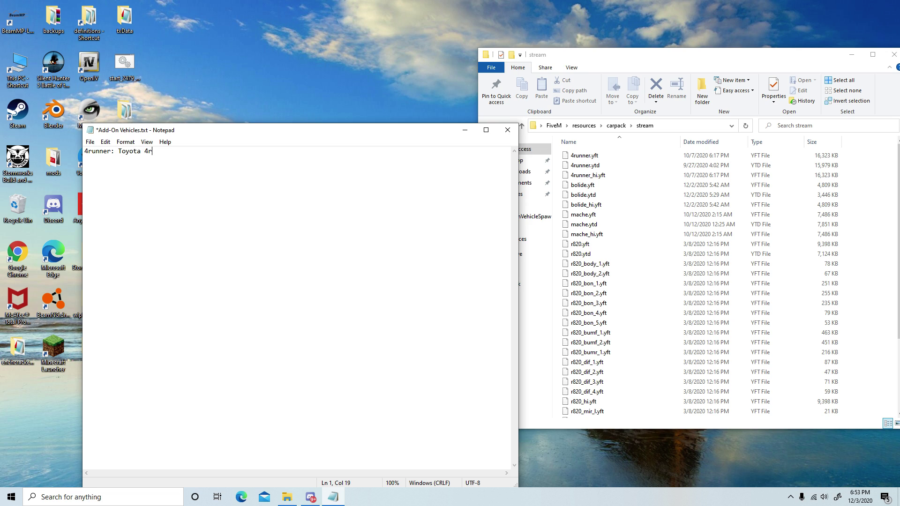
Add the lines "r820: Audi R8" and "mache: Mustang mache" below the 4runner entry
key(Return)
text(r82)
text(0:)
text( Audi R*)
text(8)
text(mache)
text(: Mustang )
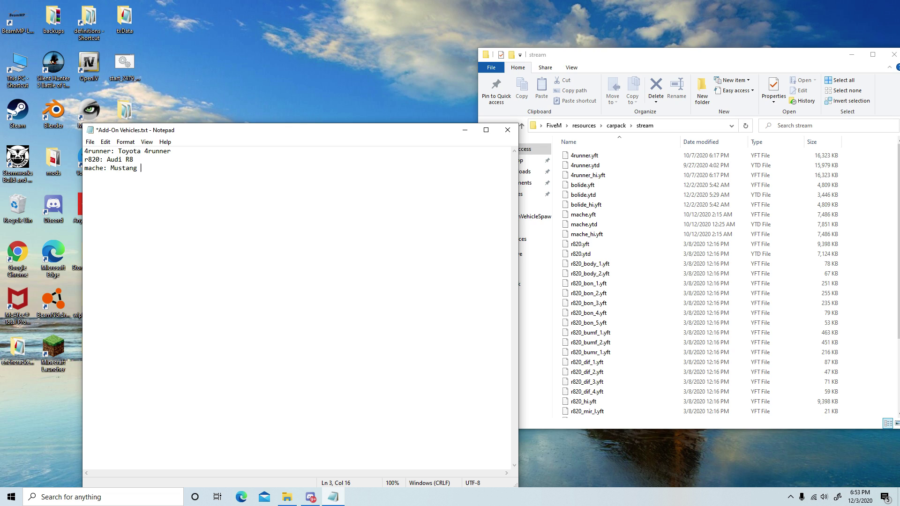
text(mache)
Add the line "bolide: Bugatti bolide" at the end, then save and close Add-On Vehicles.txt
key(Return)
text(bolide: Bugatti bp)
key(BackSpace)
text(olide)
key(ctrl+s)
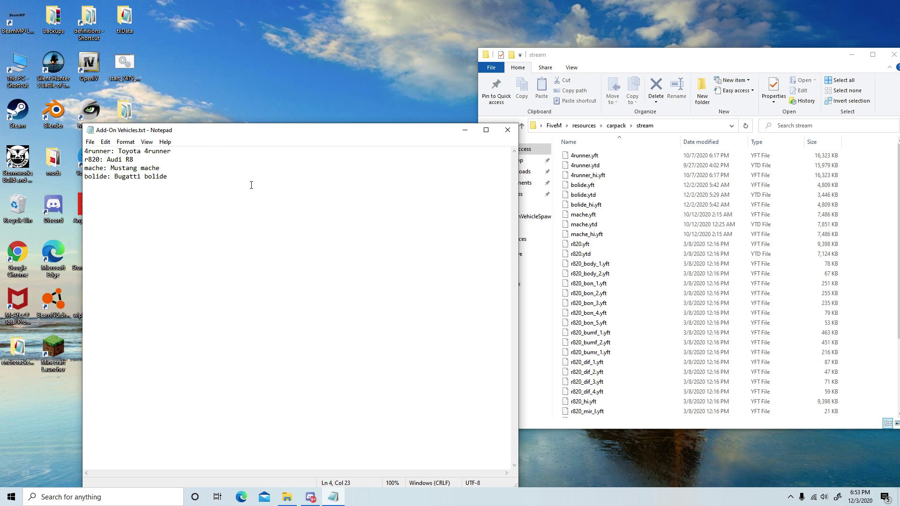
click(507, 130)
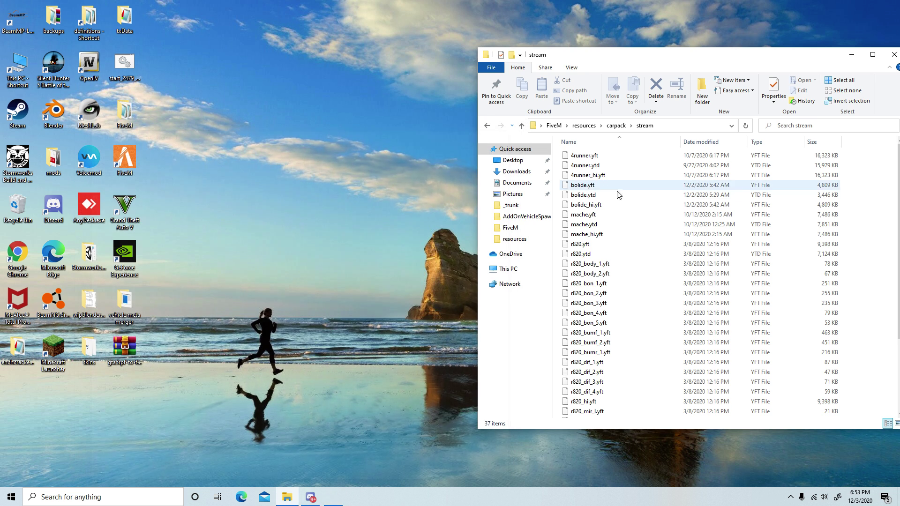
Go back to the FiveM folder, run FXServer.exe and dismiss the folder window
click(487, 126)
click(487, 126)
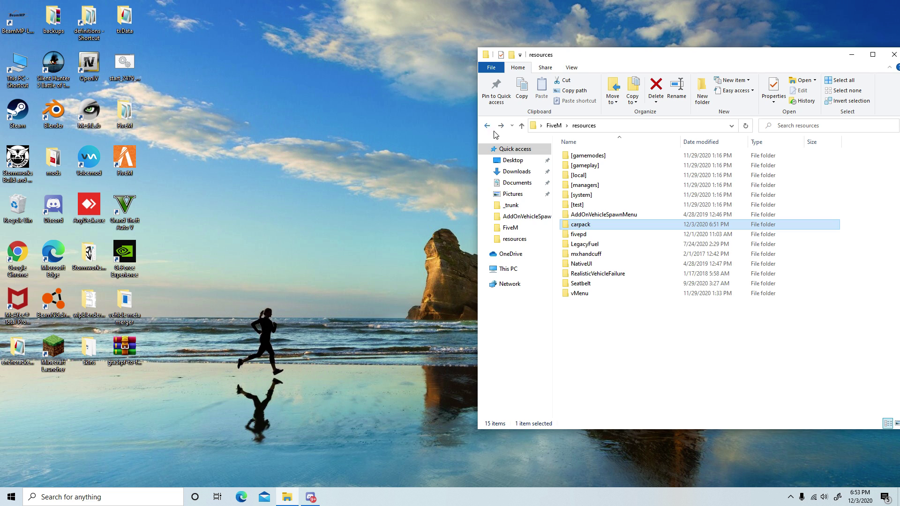
click(487, 126)
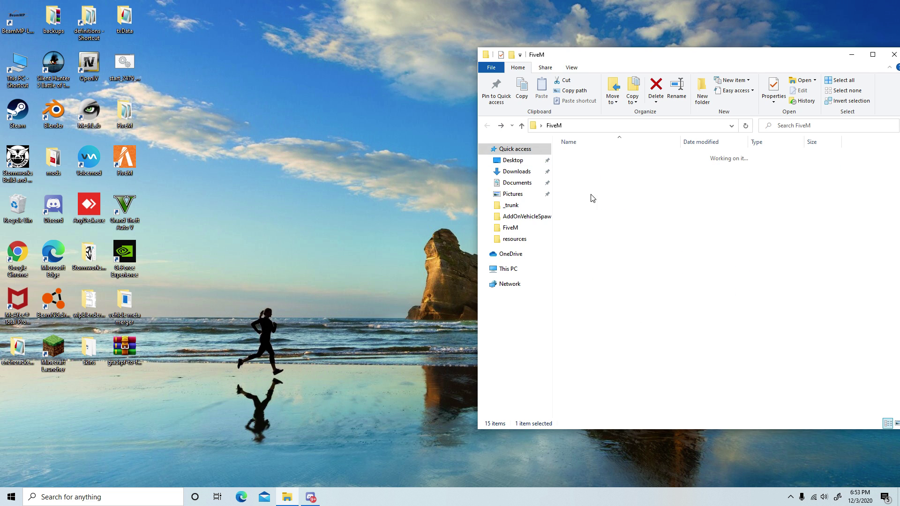
double_click(638, 236)
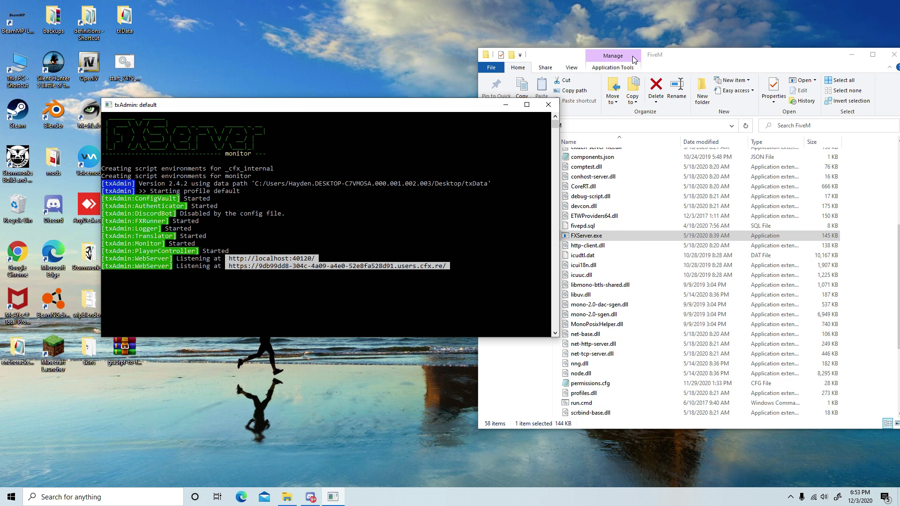
drag(689, 60, 551, 67)
click(757, 61)
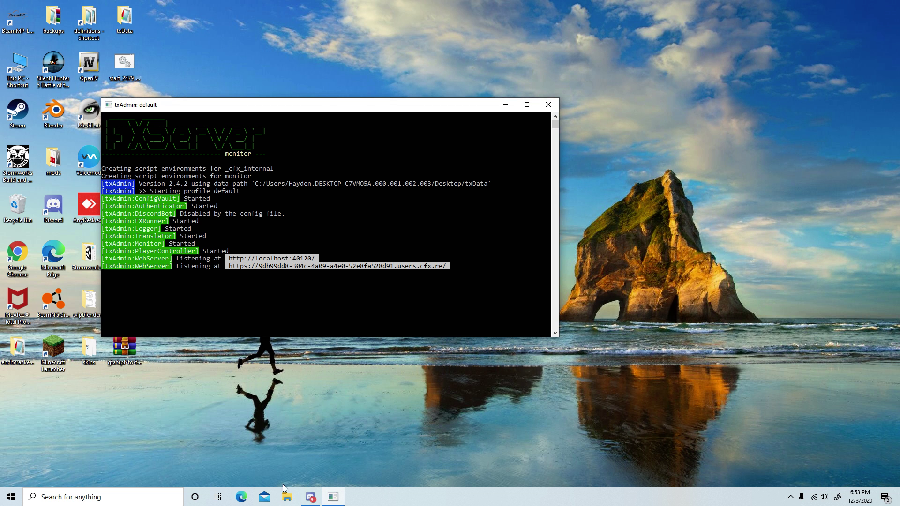
Open localhost:40120 in Edge, log in to txAdmin with the saved credentials and start the server
click(241, 497)
text(local)
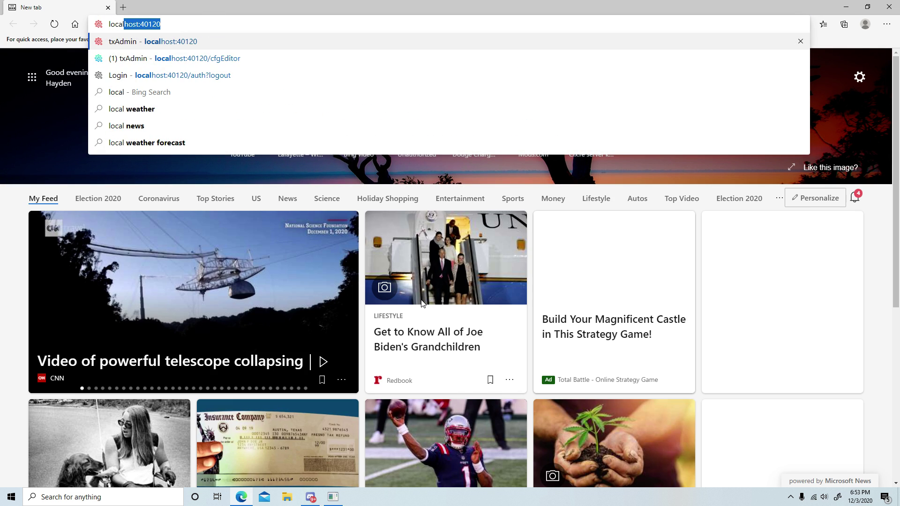
key(Return)
click(458, 302)
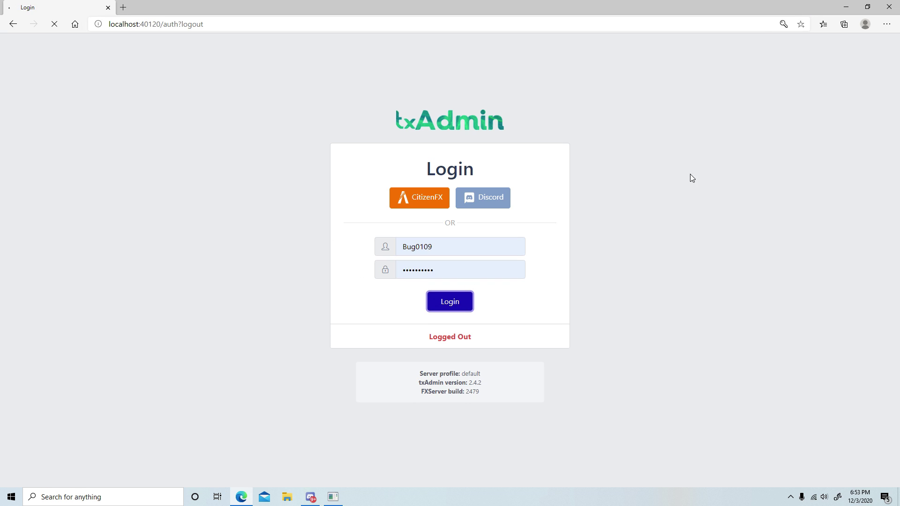
click(272, 174)
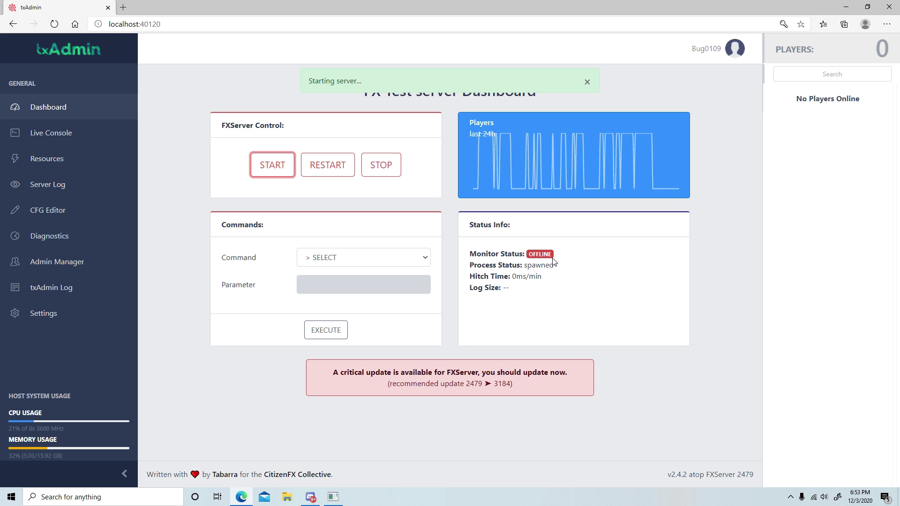
Enlarge the txAdmin server console and read back through its startup log to check that the carpack resource loads
click(852, 4)
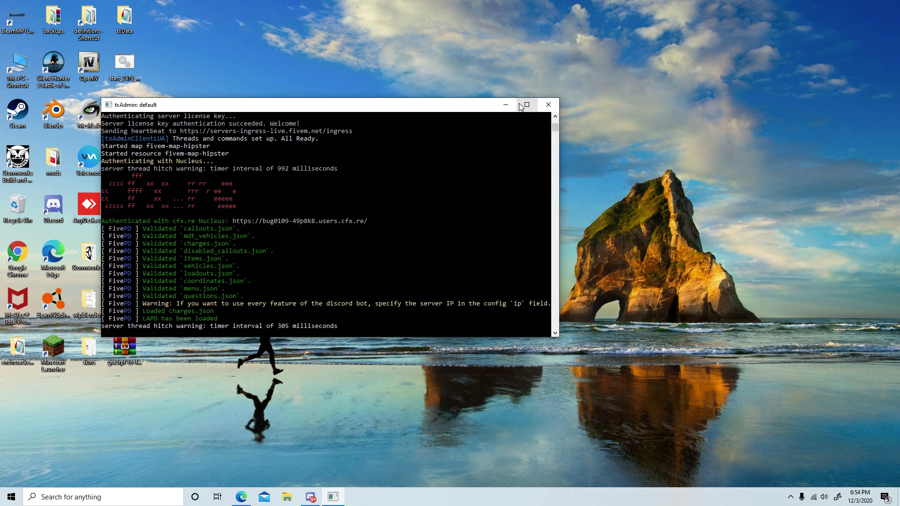
click(525, 102)
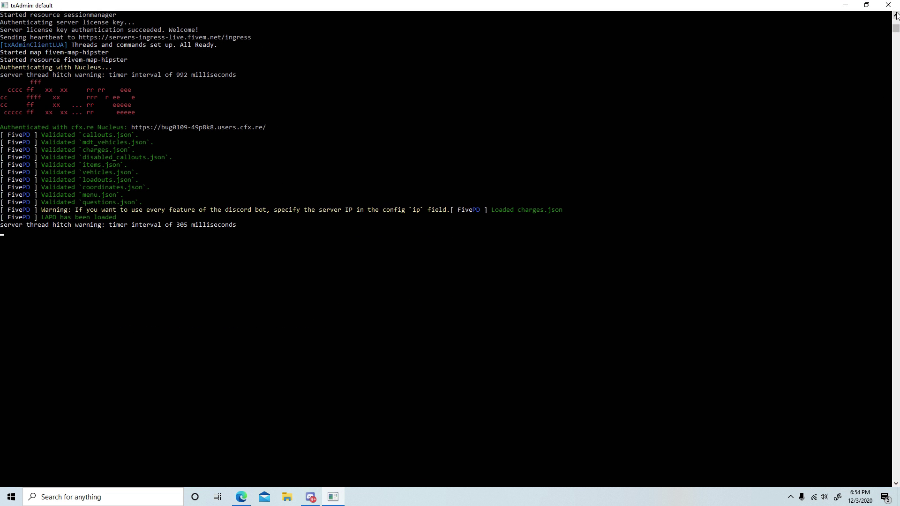
scroll(897, 16, up, 8)
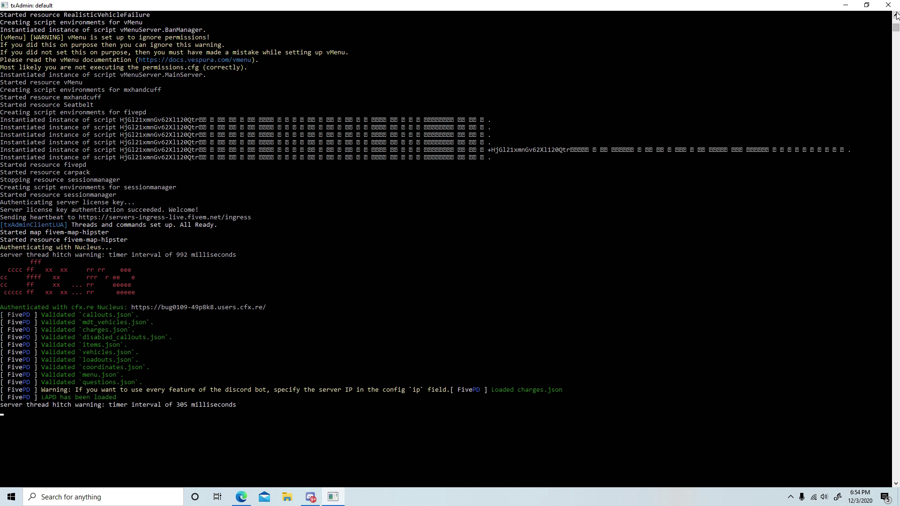
scroll(897, 15, up, 9)
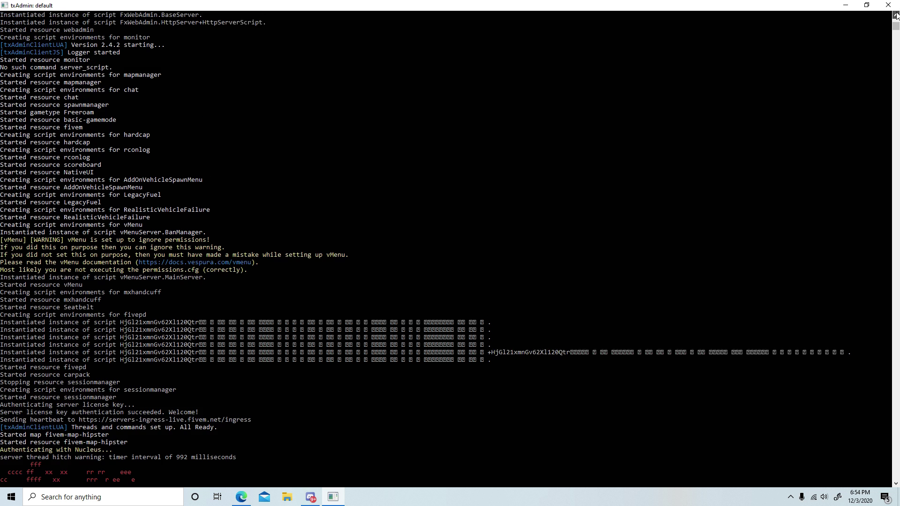
scroll(896, 16, up, 9)
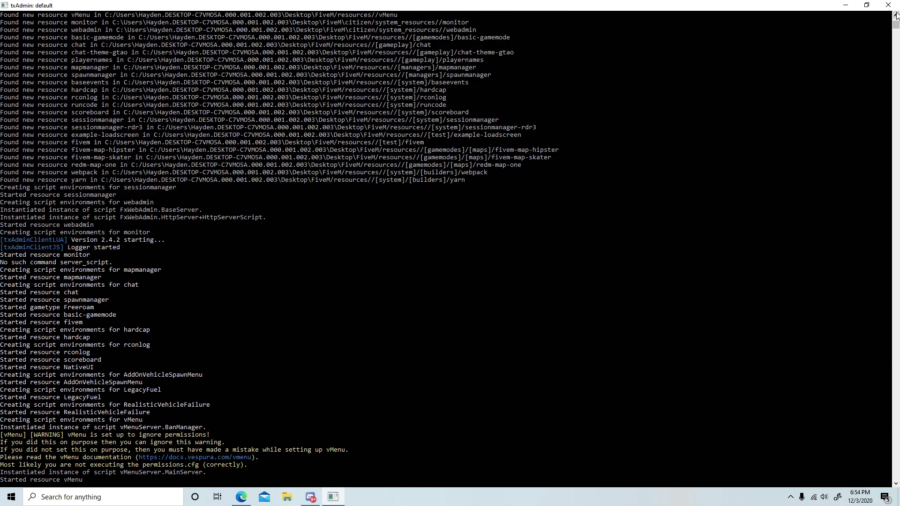
scroll(897, 16, up, 4)
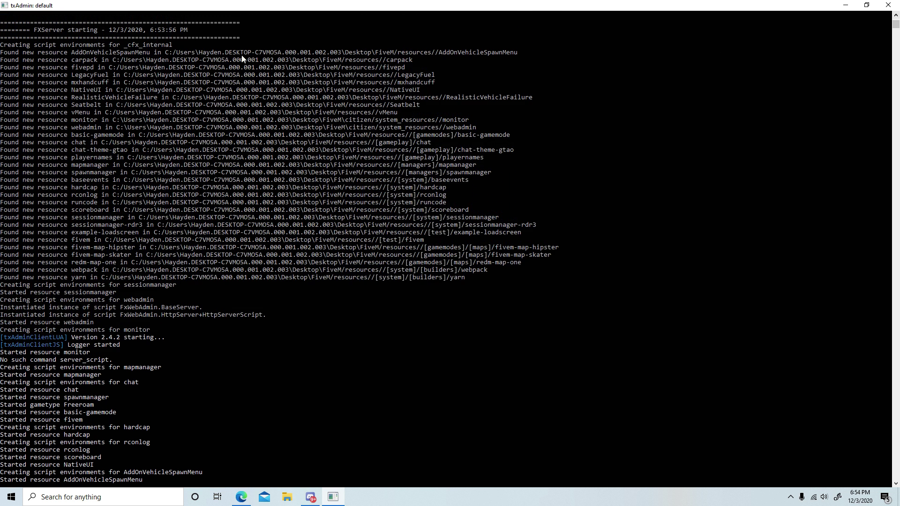
Leave the server console for the FiveM client and open the favorites in its server browser
click(851, 5)
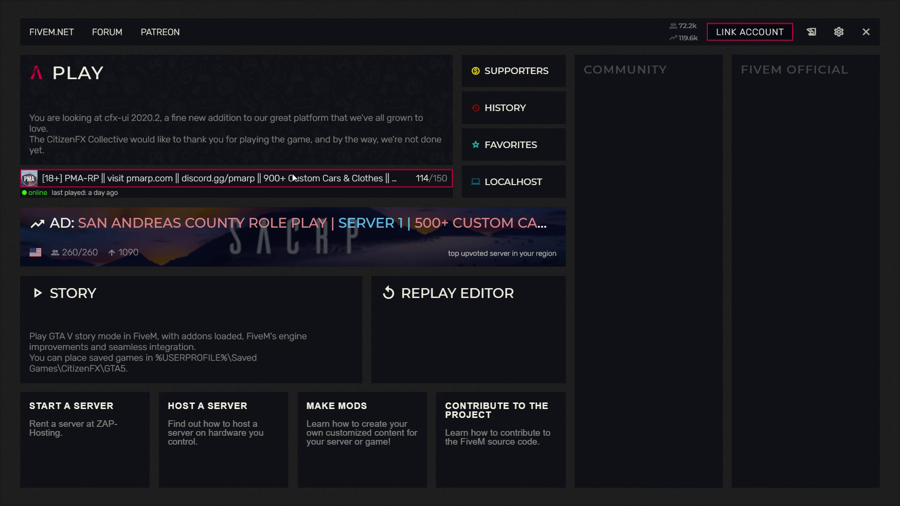
click(48, 151)
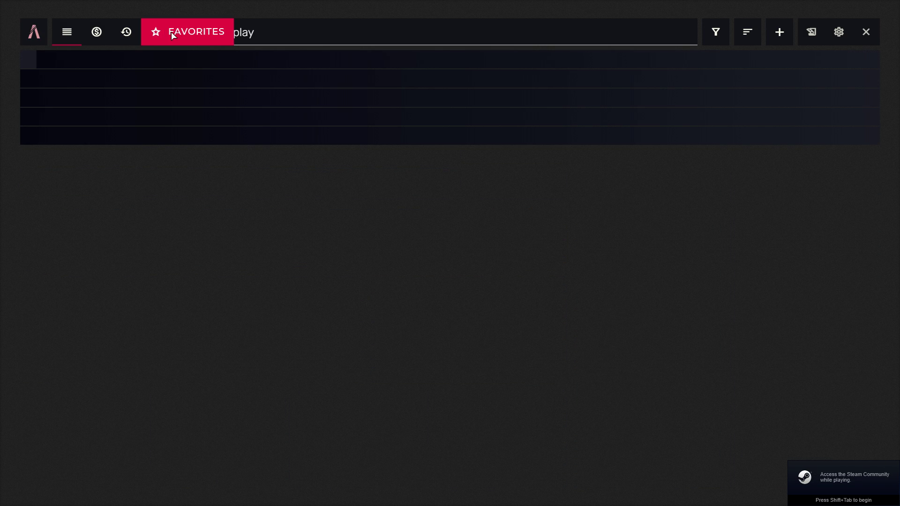
click(192, 30)
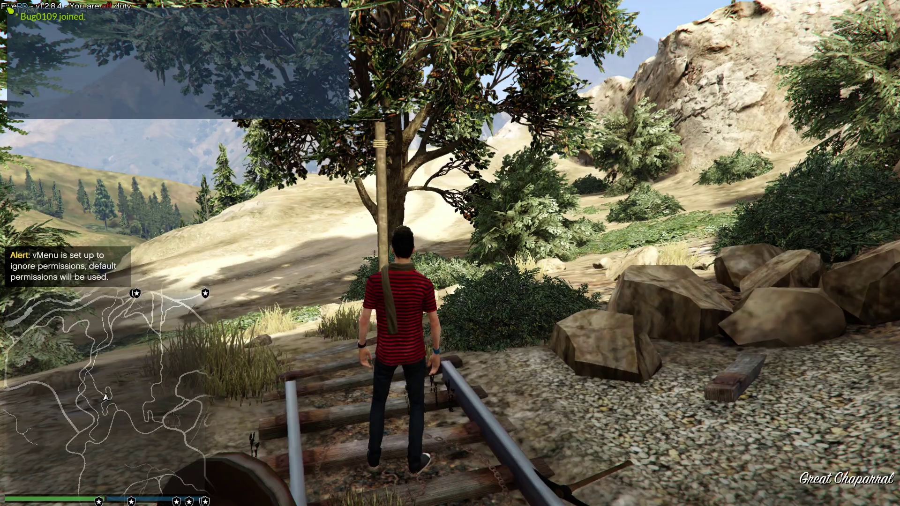
Spawn the saved character Rifle through vMenu's player options and leave vMenu
key(m)
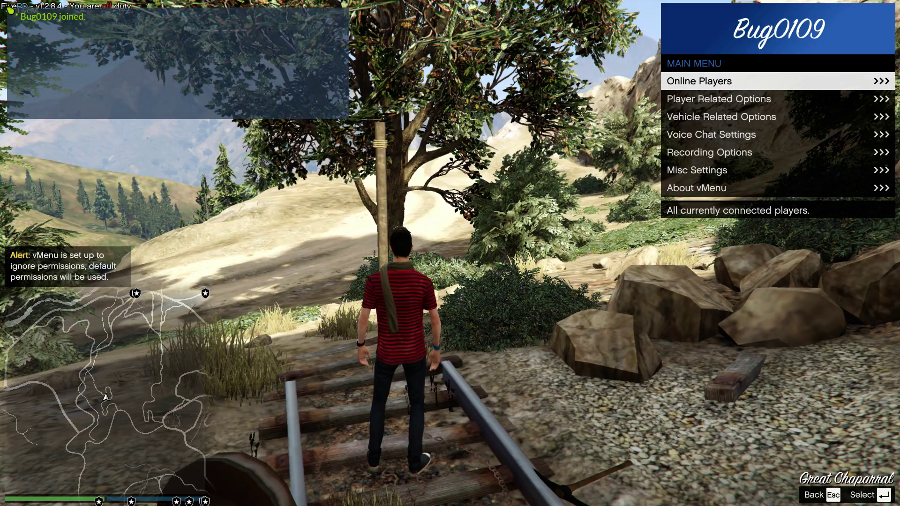
key(Down)
key(Down)
key(Up)
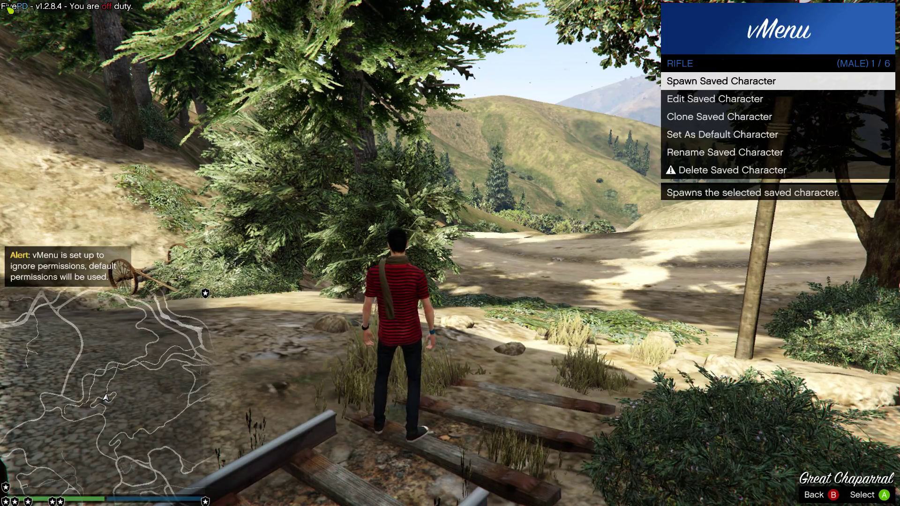
key(Return)
key(BackSpace)
key(BackSpace)
key(BackSpace)
key(BackSpace)
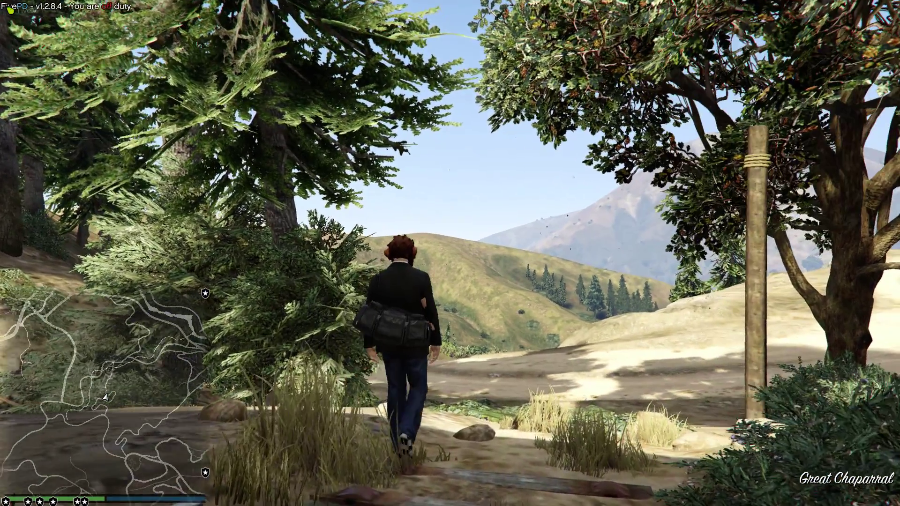
Walk the character onto the dirt road and spawn the Toyota 4runner from the Addon Vehicle Spawner
key(w)
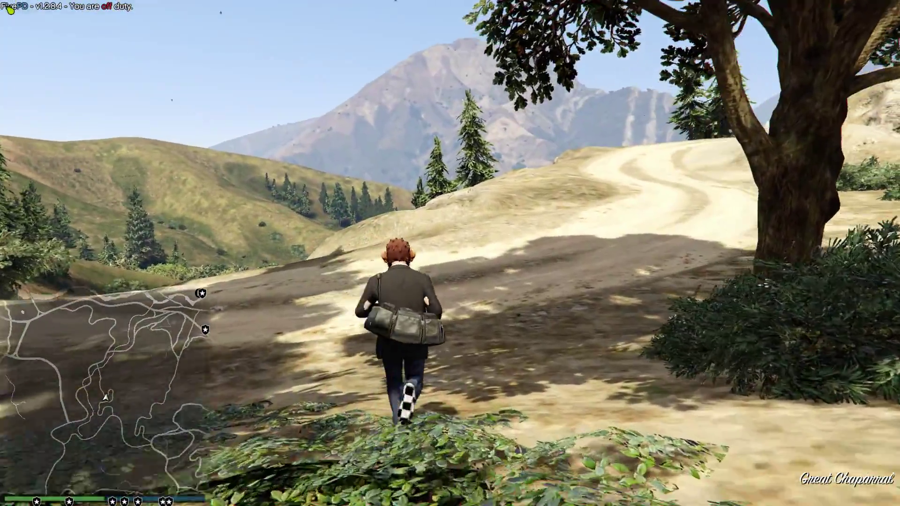
key(F5)
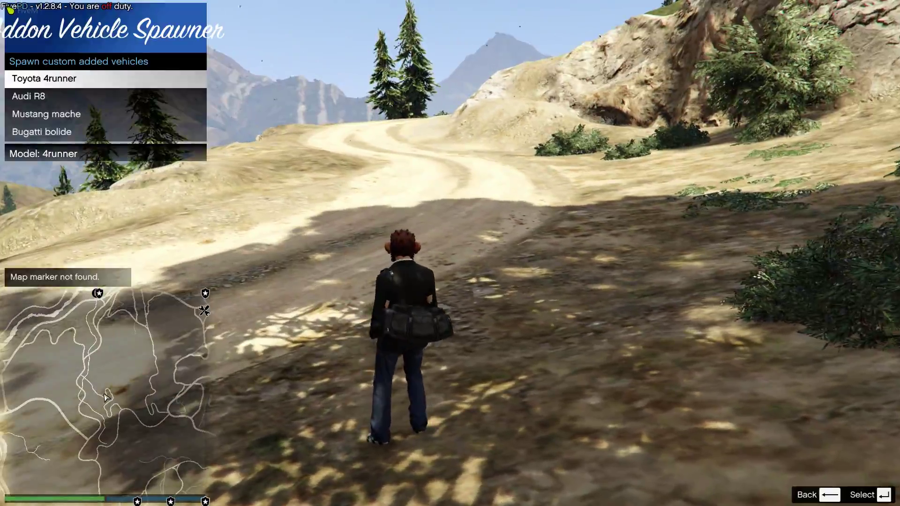
key(Down)
key(Up)
key(Return)
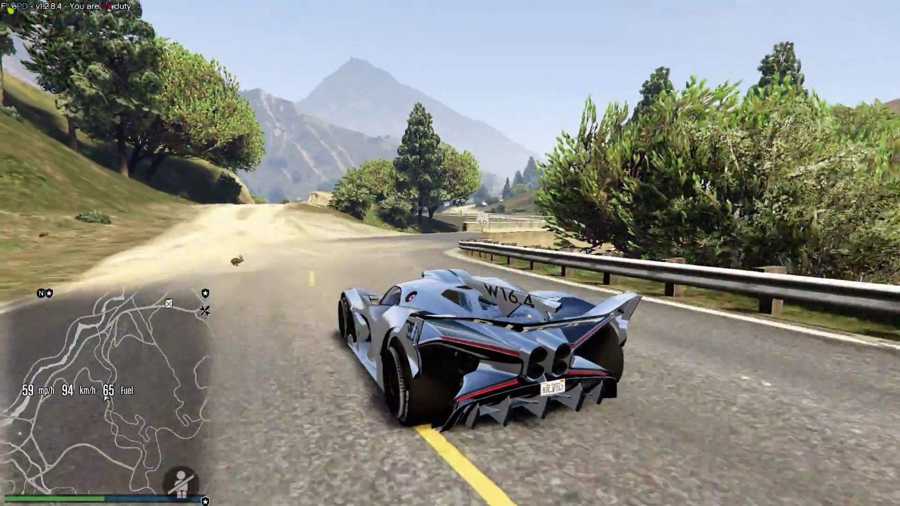
Test-drive the Bugatti bolide along the paved road and brake
key(w)
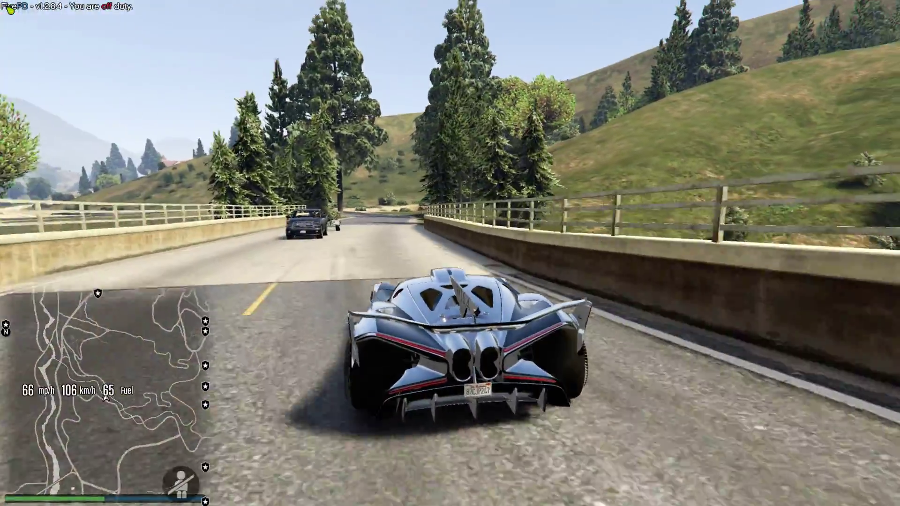
key(s)
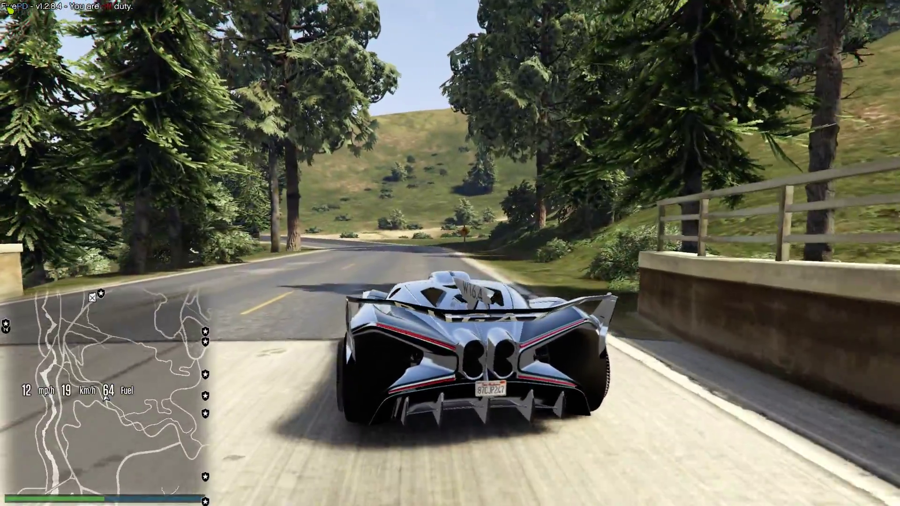